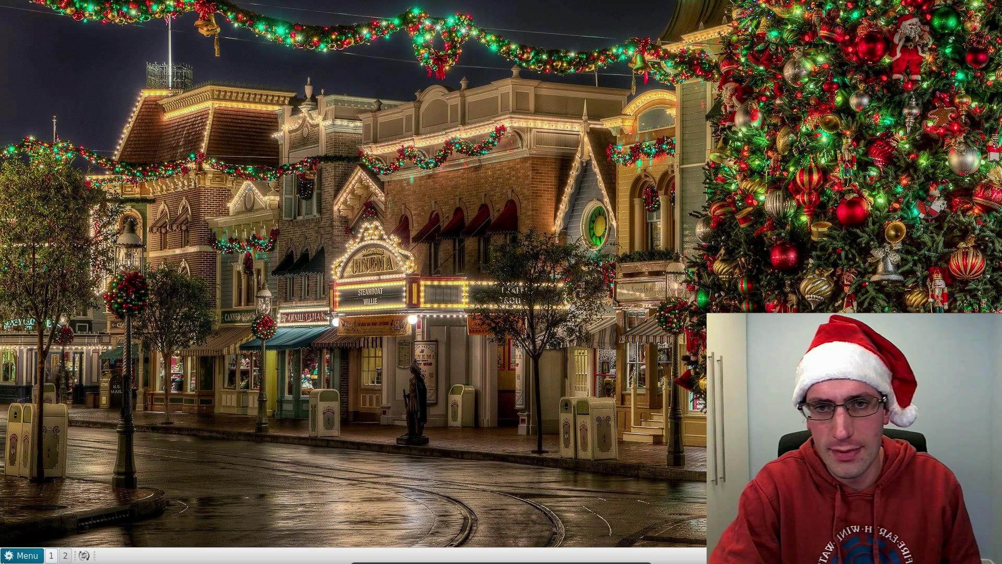
- Browse the application menu categories and the desktop's right-click options, dismissing each
left_click(23, 556)
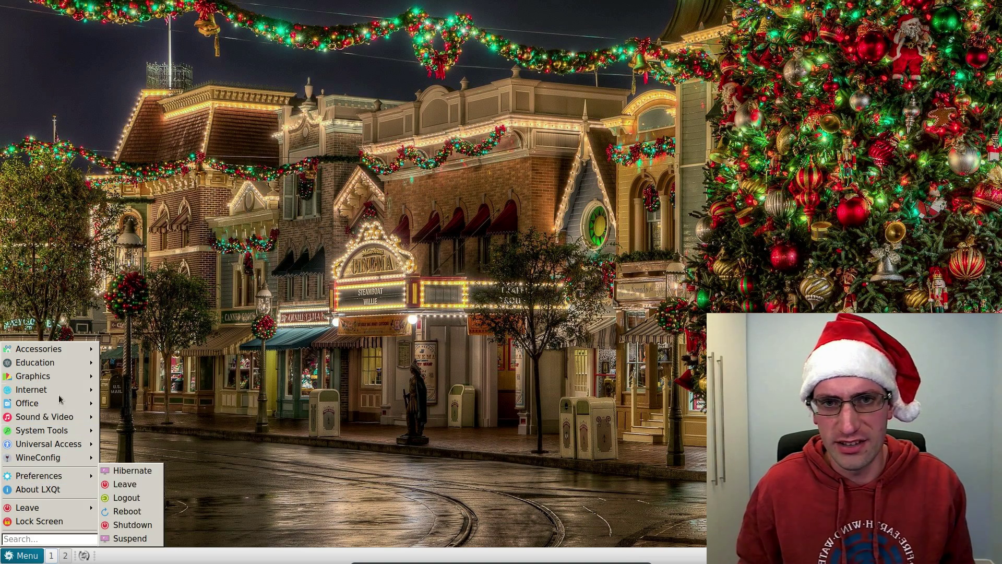
mouse_move(94, 355)
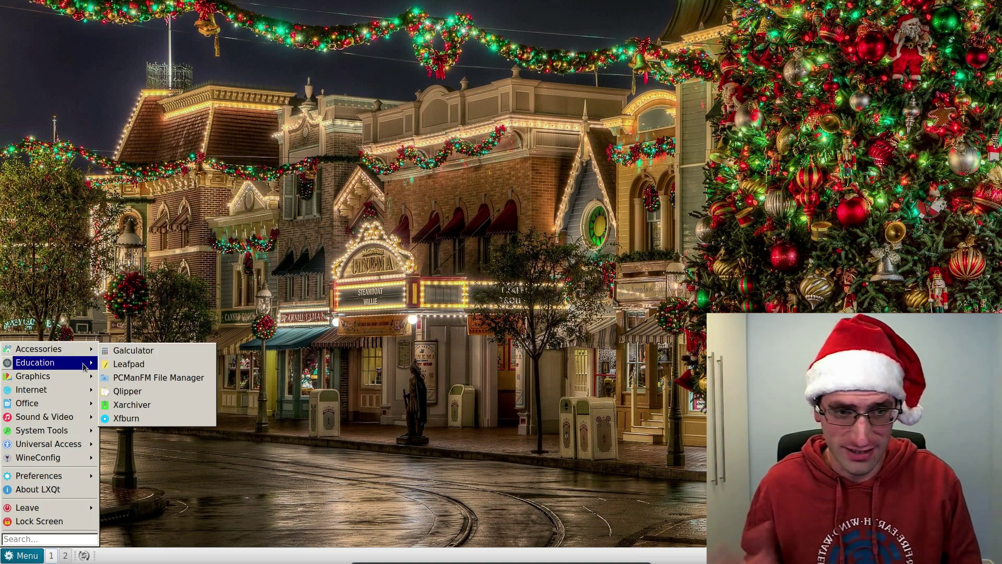
key("Escape")
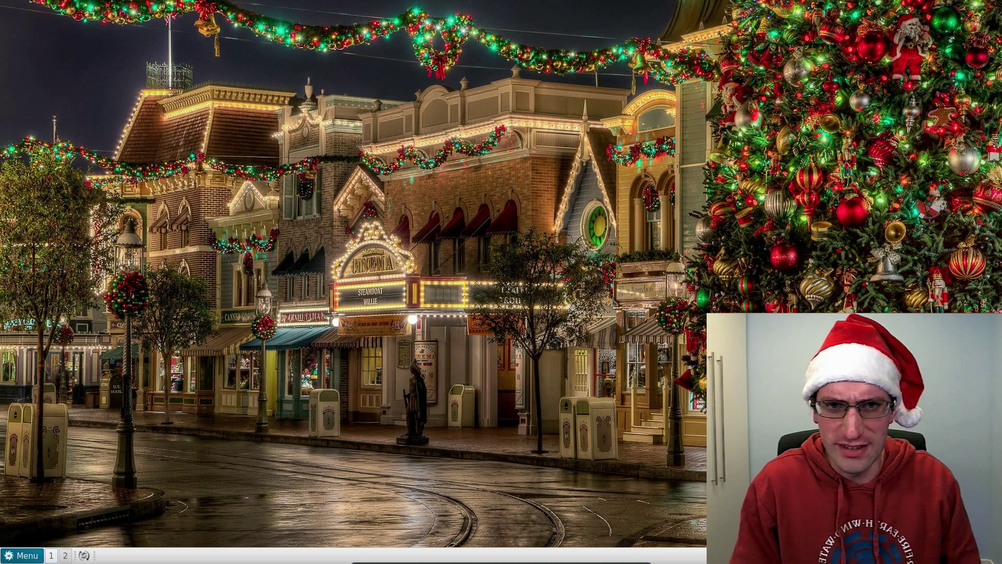
left_click(22, 552)
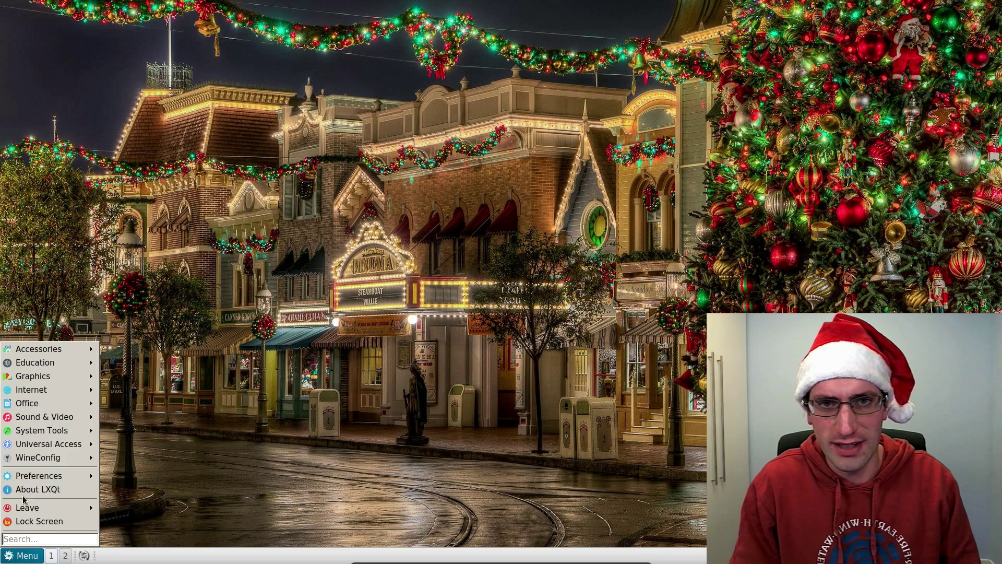
mouse_move(45, 415)
left_click(319, 318)
right_click(228, 312)
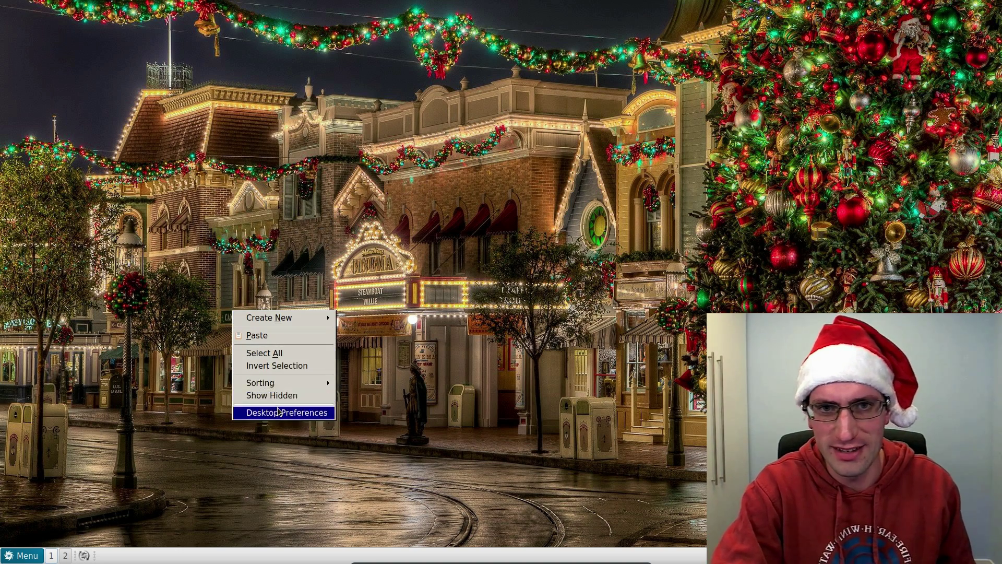
left_click(152, 443)
- Launch QTerminal from System Tools and run free -m to show memory in megabytes
left_click(24, 559)
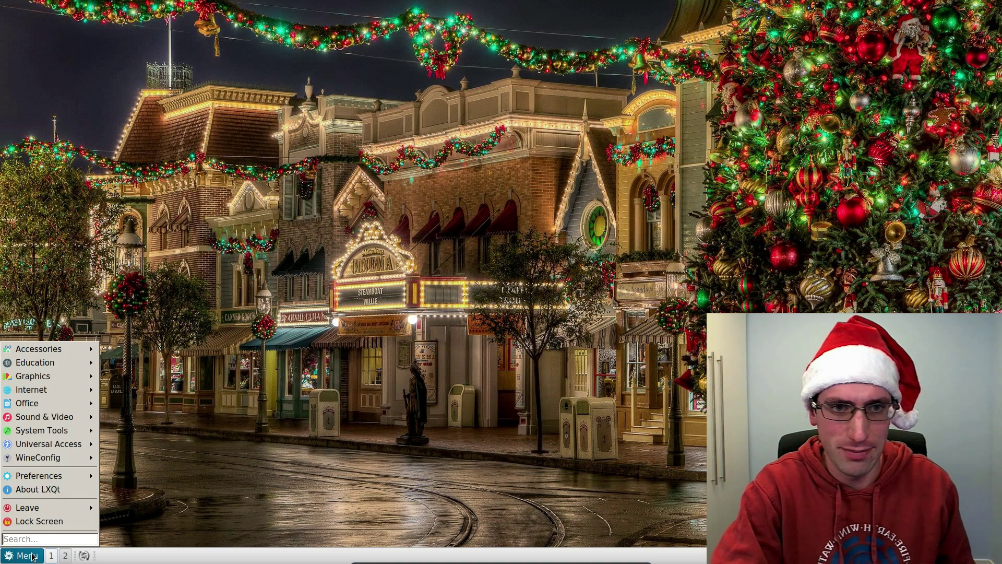
mouse_move(41, 405)
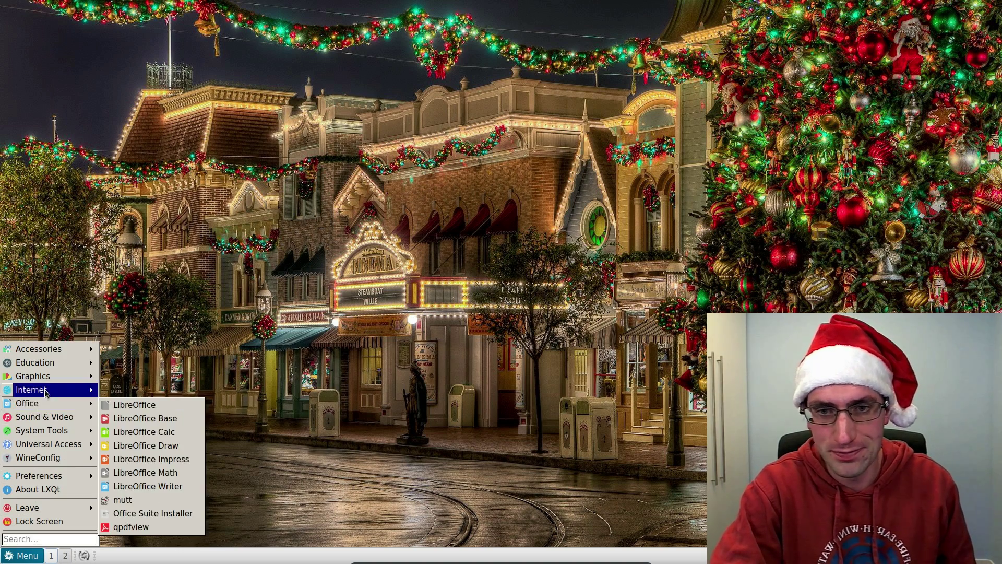
mouse_move(54, 367)
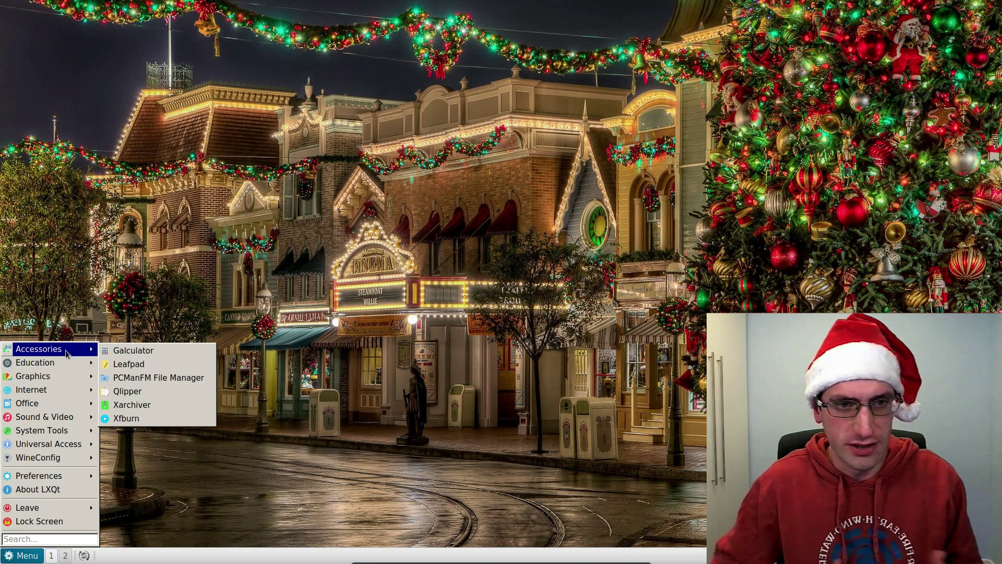
mouse_move(81, 476)
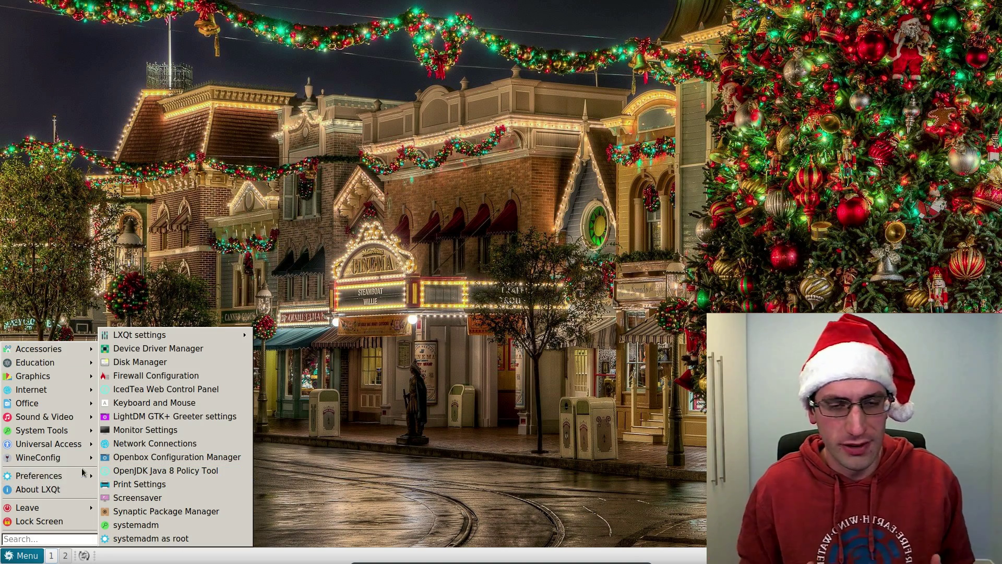
mouse_move(93, 432)
left_click(127, 430)
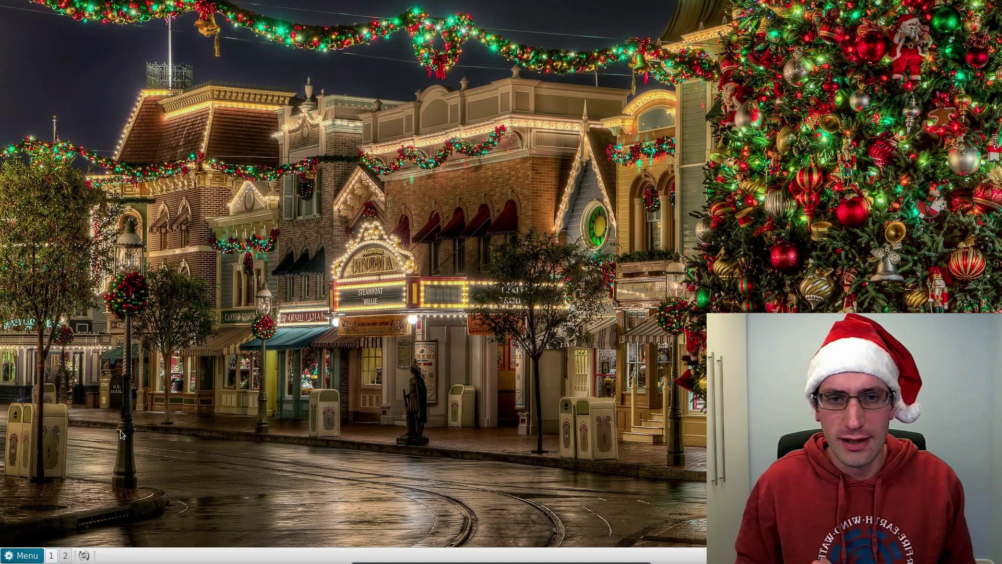
type("free -m")
key("Return")
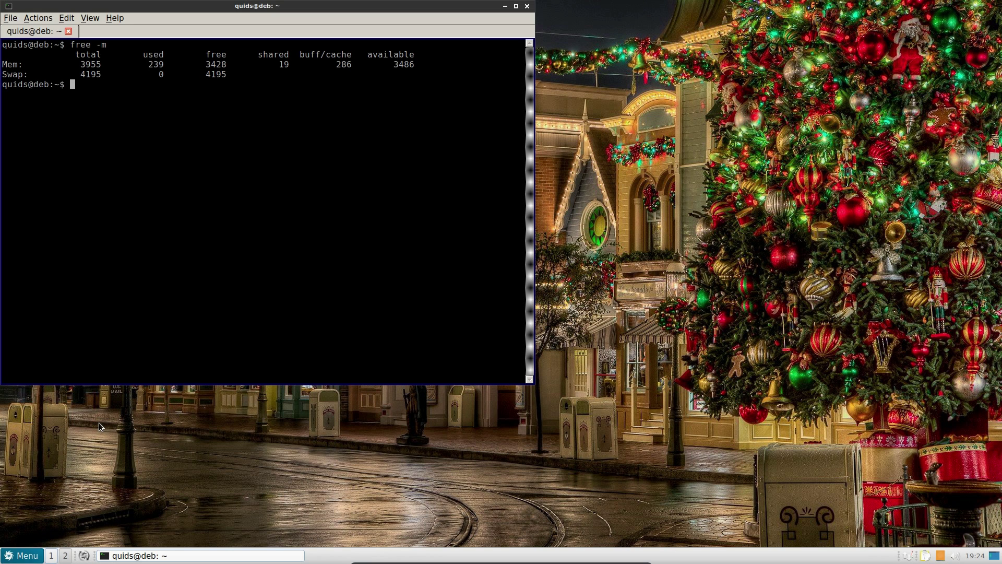
- Close the QTerminal window and confirm the Exit QTerminal prompt
left_click(526, 7)
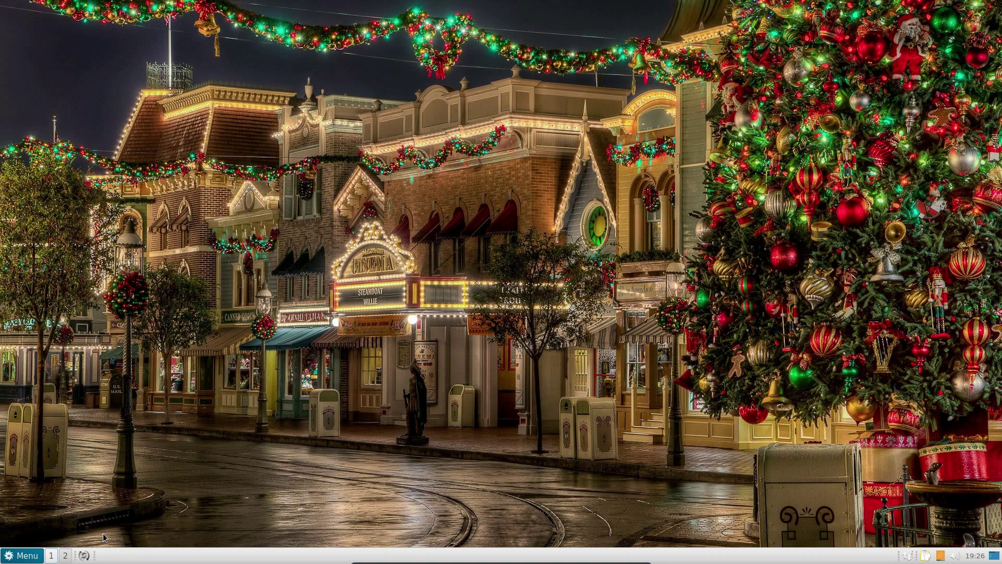
left_click(36, 556)
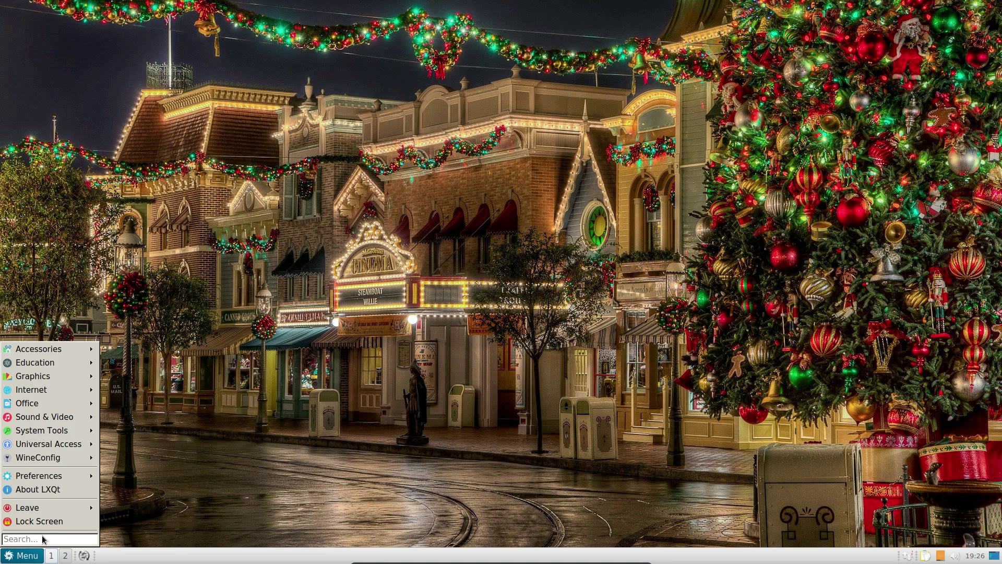
type("pc")
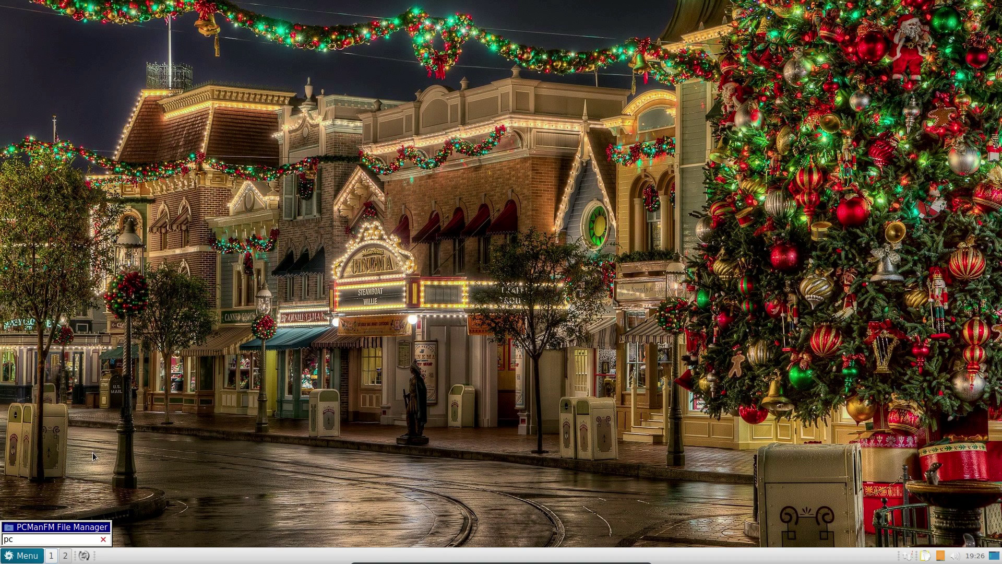
left_click(105, 430)
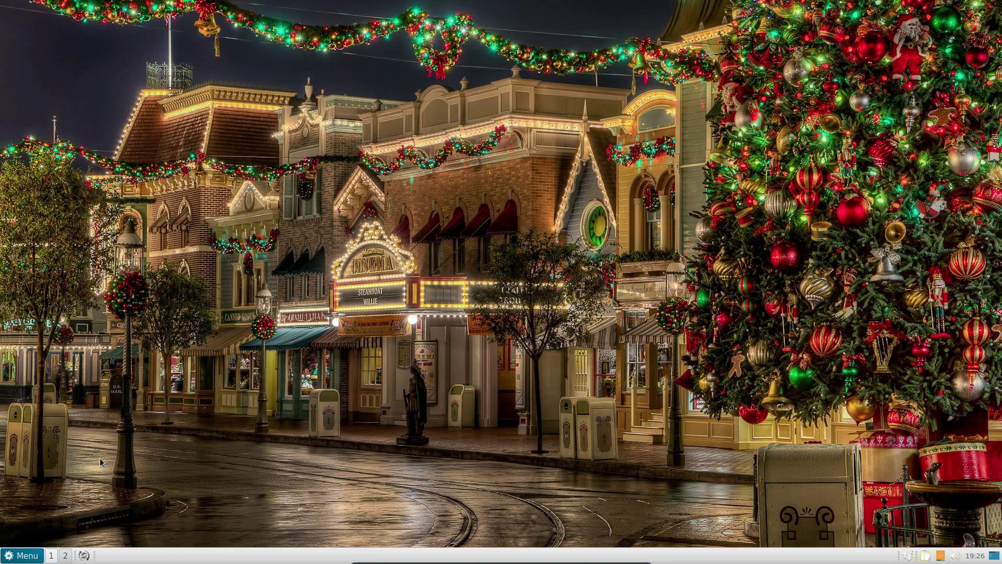
left_click(7, 557)
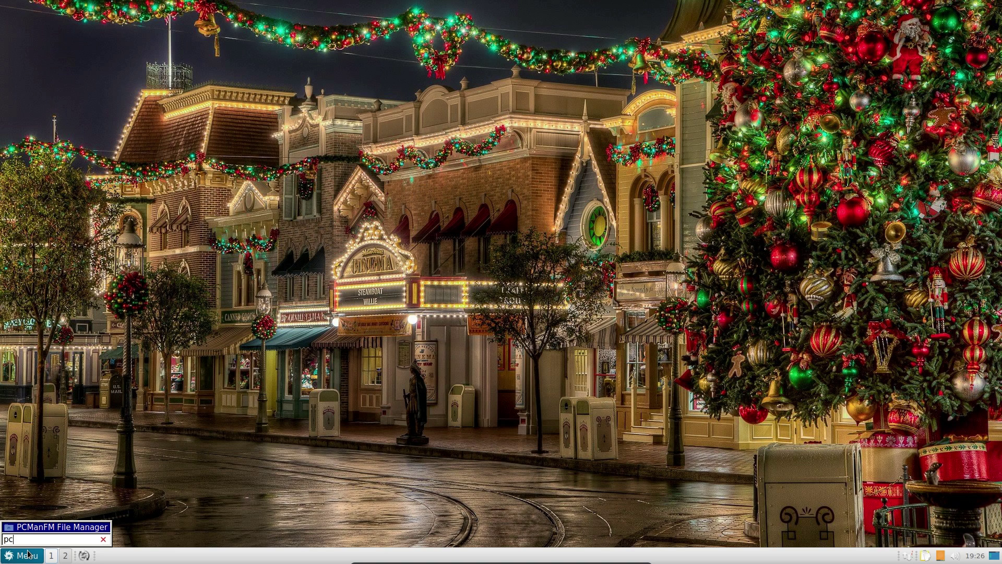
left_click(104, 539)
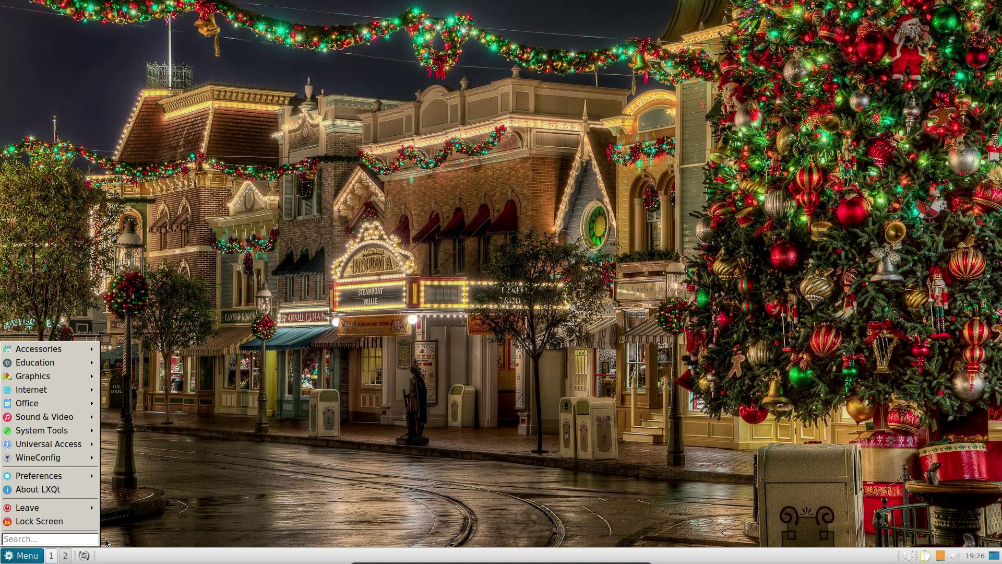
left_click(127, 516)
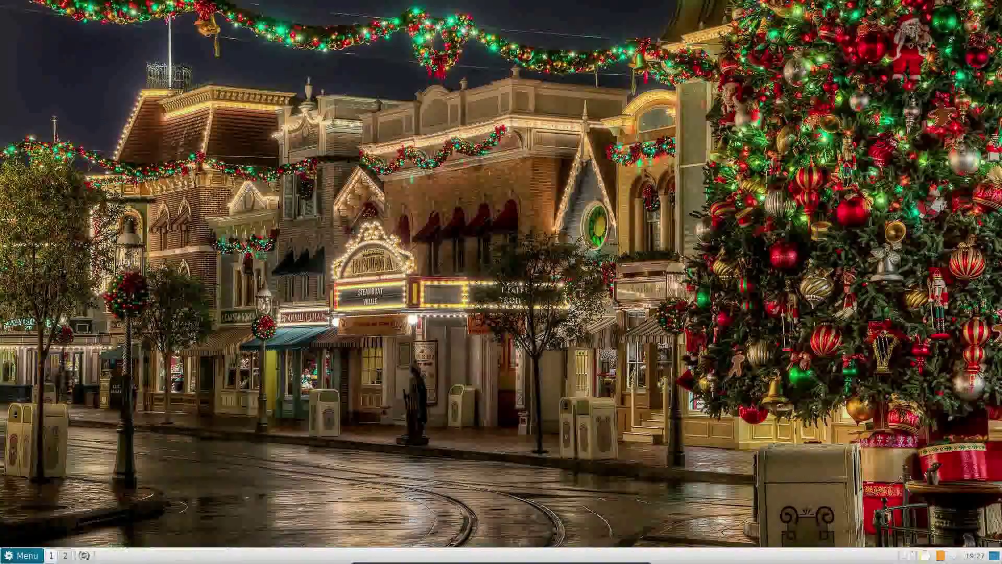
left_click(908, 556)
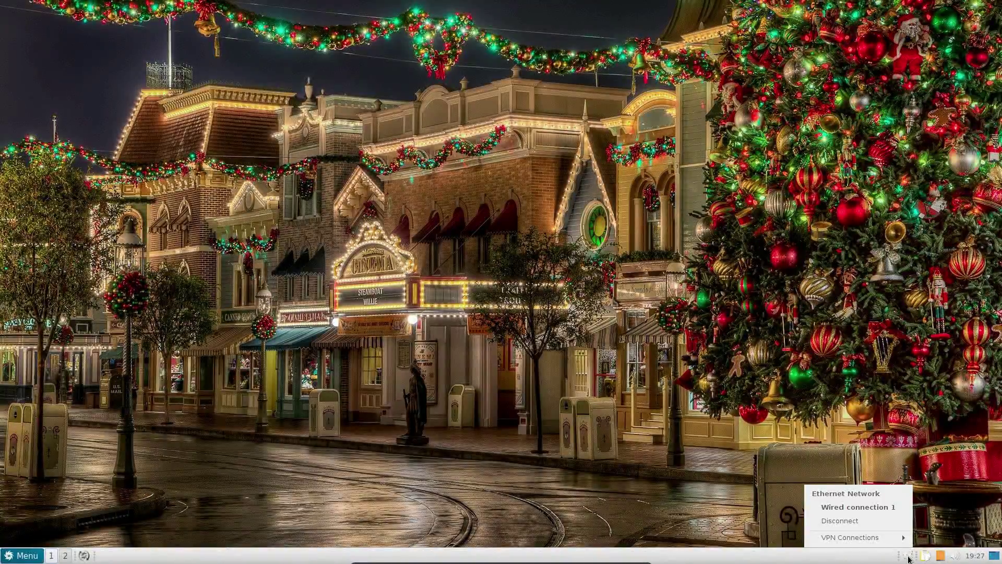
left_click(925, 558)
left_click(927, 558)
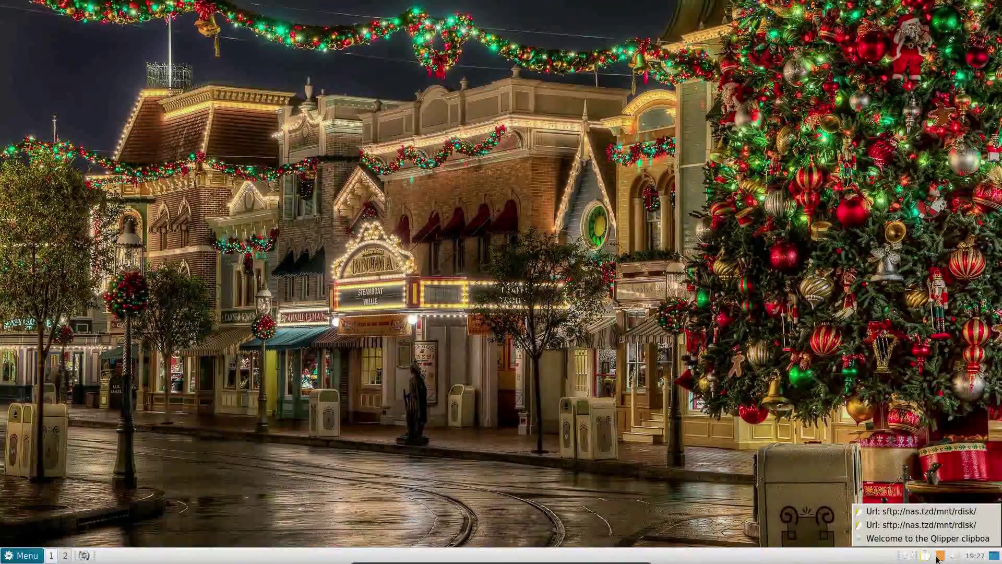
left_click(939, 557)
left_click(973, 557)
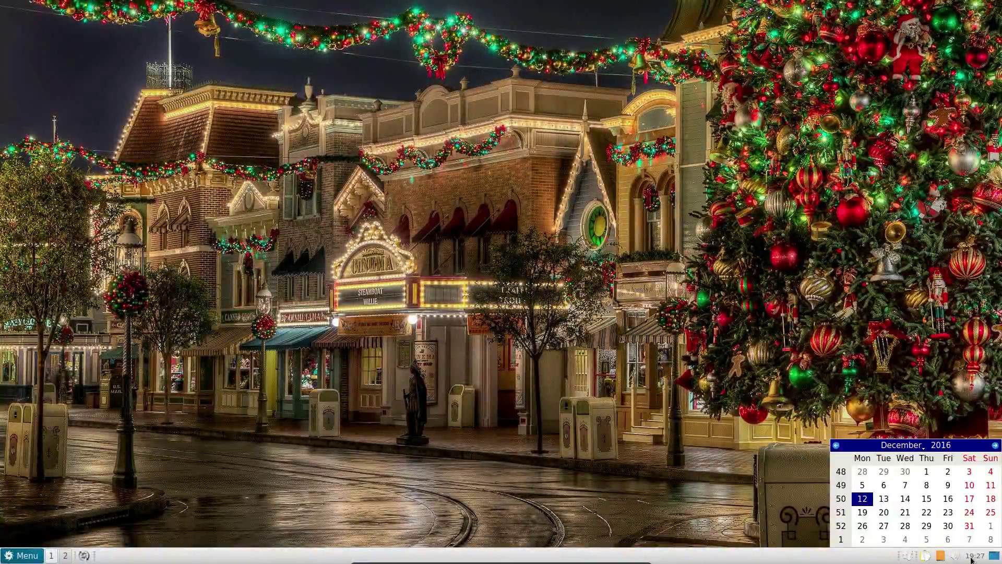
left_click(974, 559)
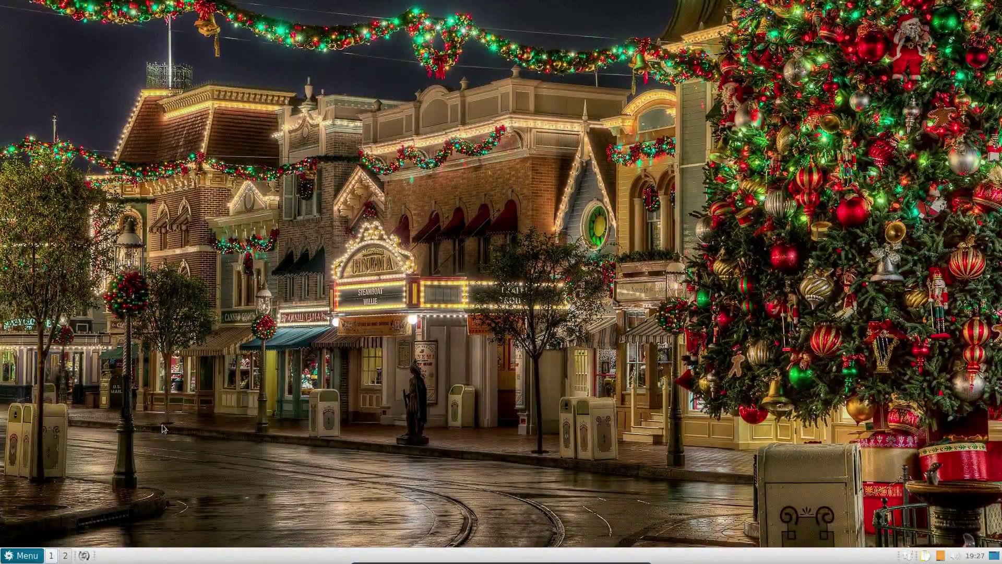
- Launch the PCManFM file manager from the Accessories menu
left_click(27, 555)
mouse_move(78, 350)
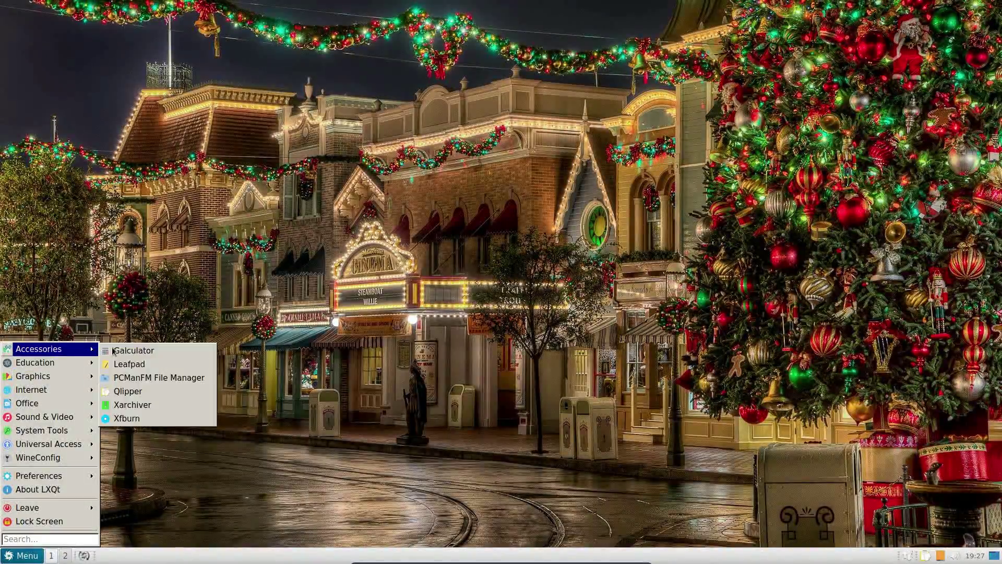
left_click(156, 378)
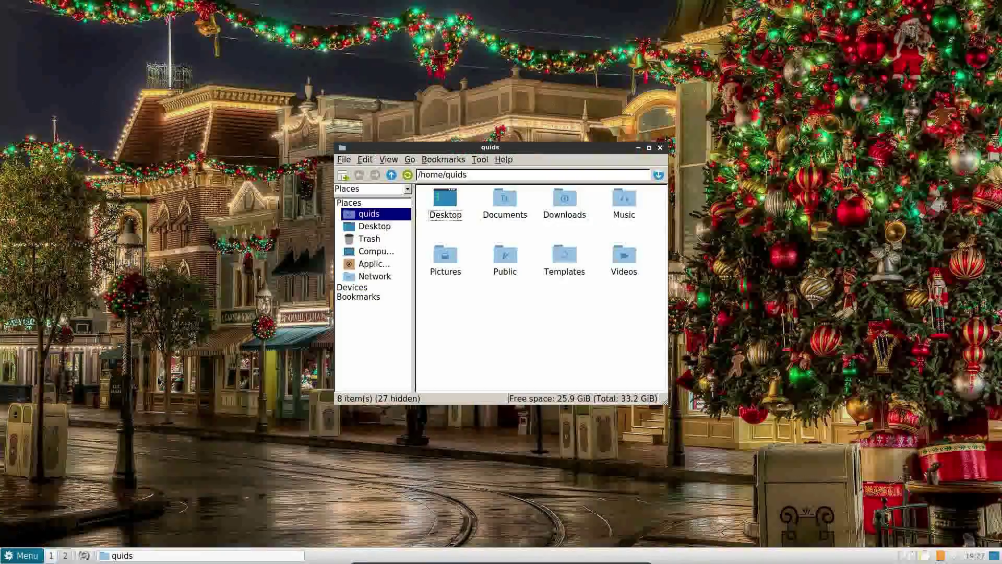
- View PCManFM's About box, then open the Public folder in a new tab
left_click(509, 164)
left_click(518, 173)
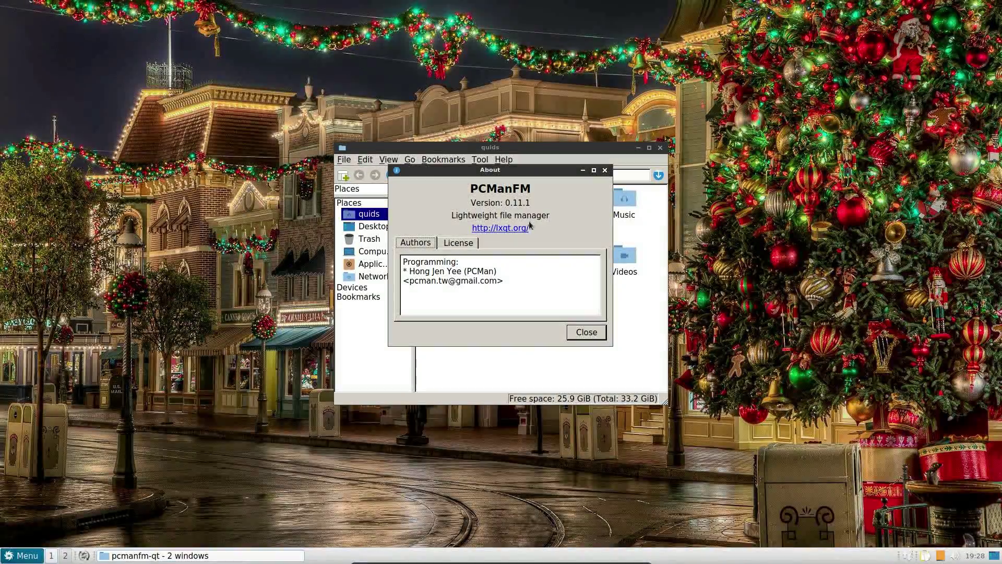
left_click(587, 332)
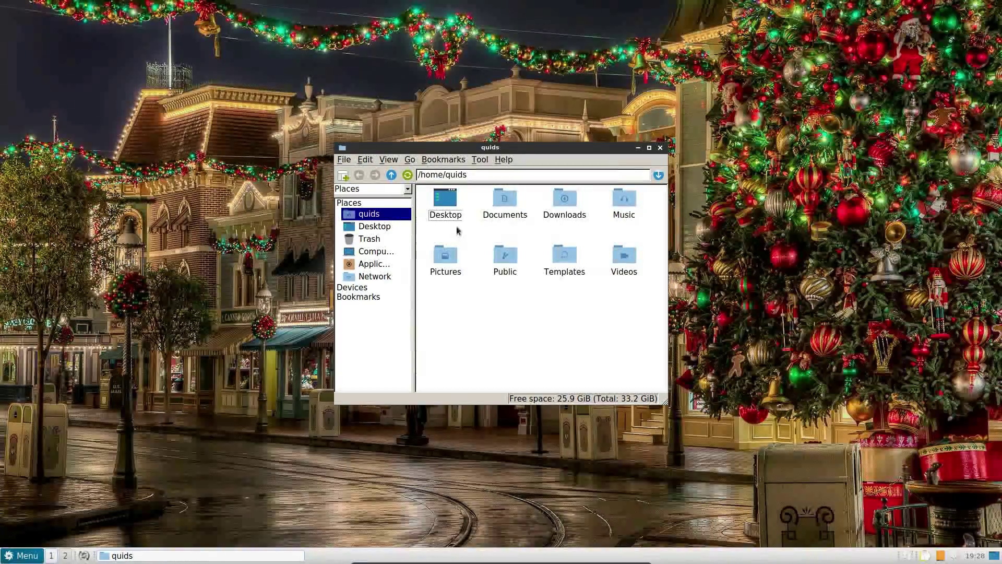
right_click(507, 259)
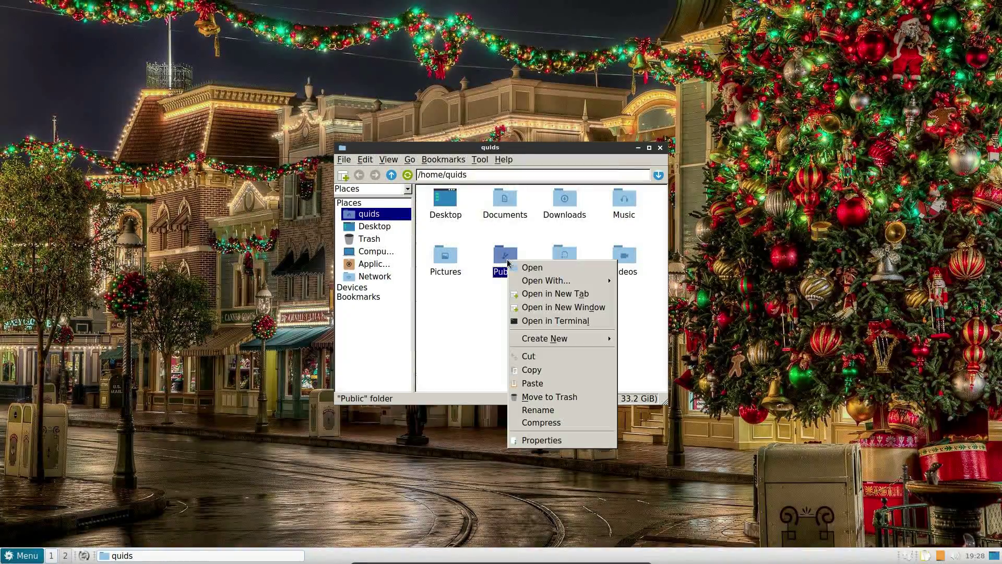
left_click(548, 293)
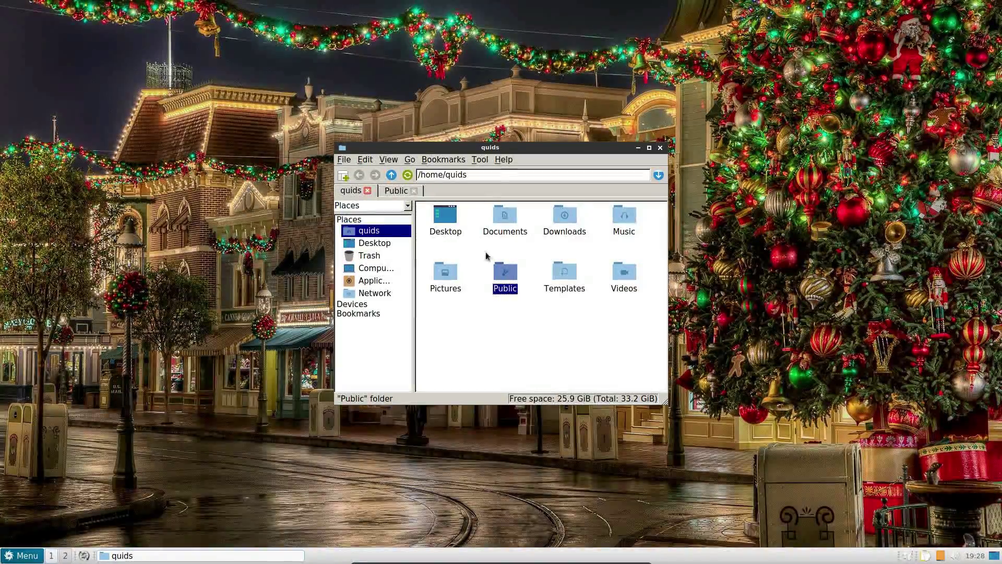
double_click(510, 147)
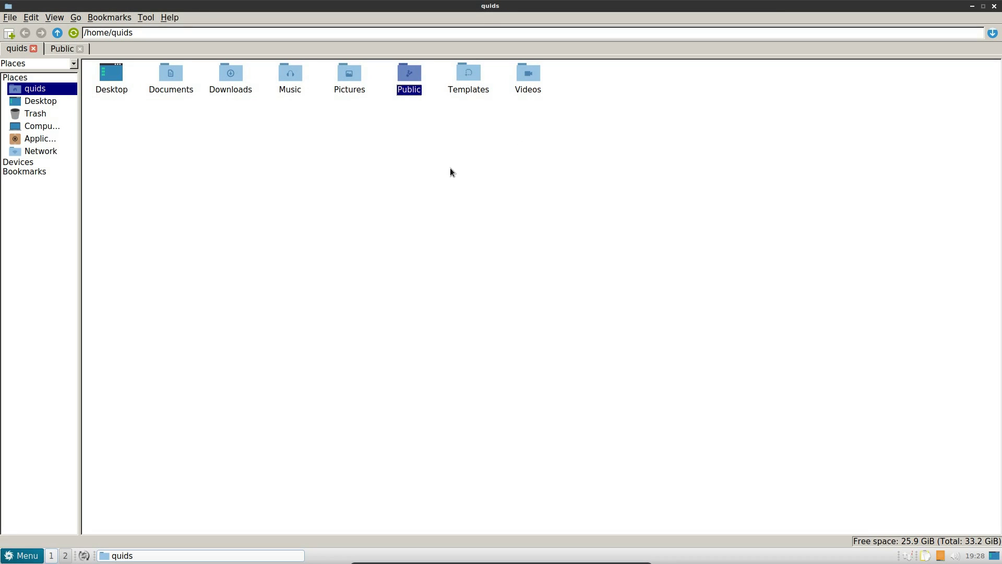
key("F3")
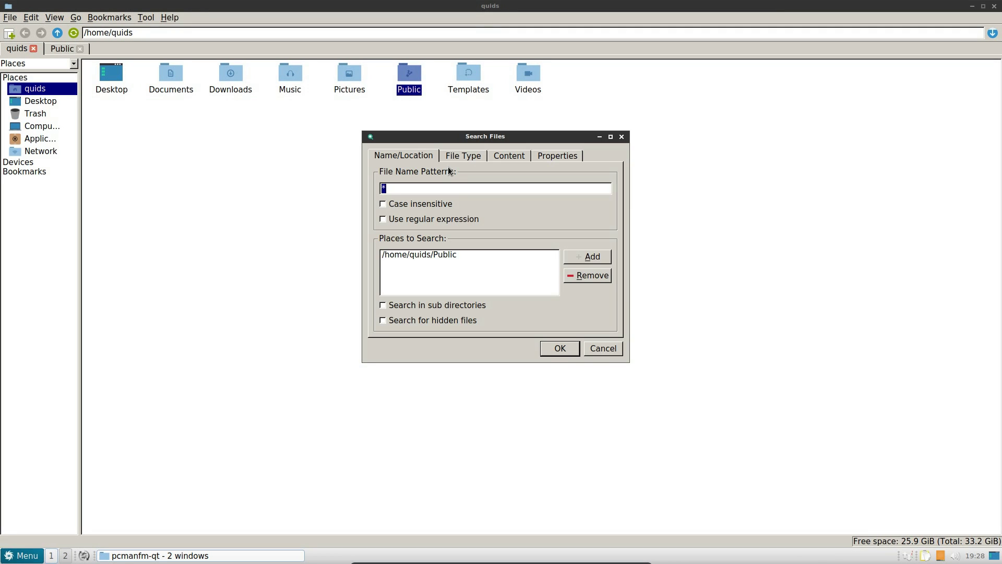
key("Escape")
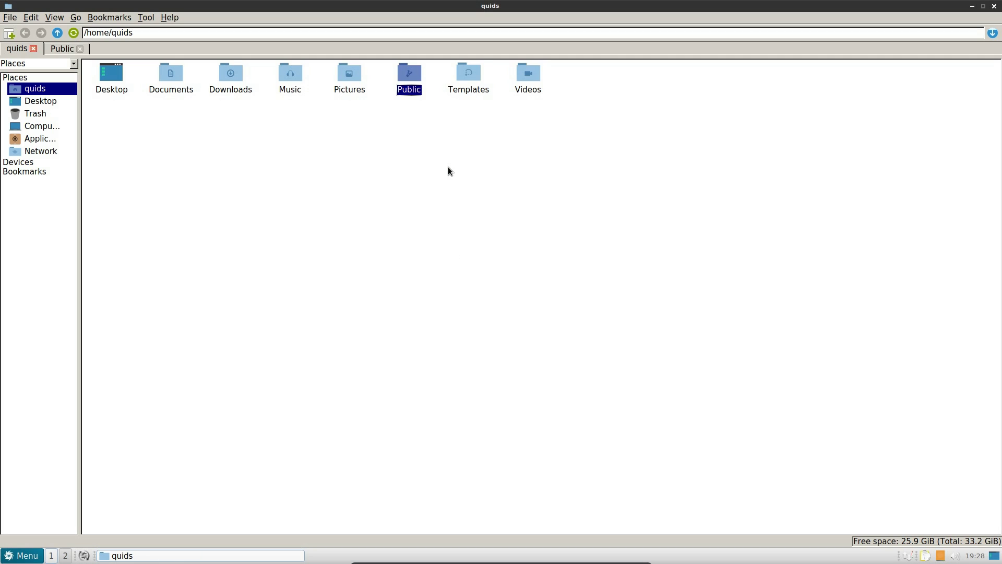
key("F4")
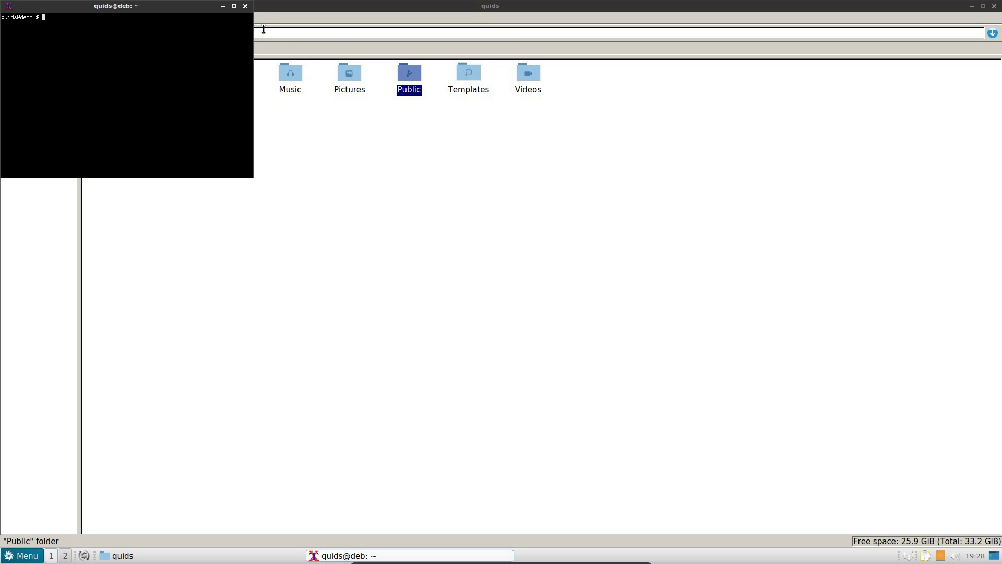
left_click(246, 8)
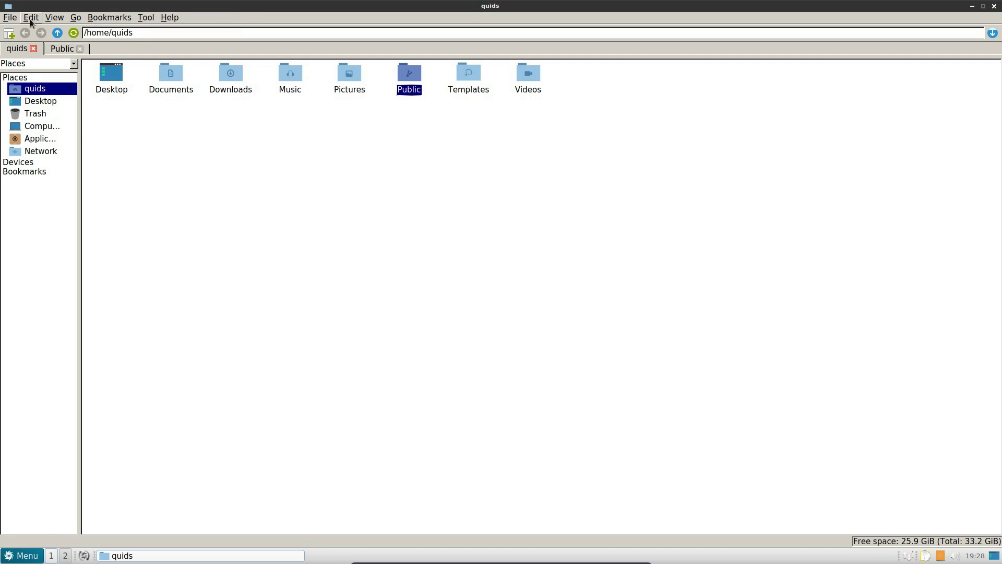
- Go to Downloads and open city-is-ready-for-christmas.jpg in LXImage
left_click(12, 18)
left_click(237, 74)
double_click(237, 74)
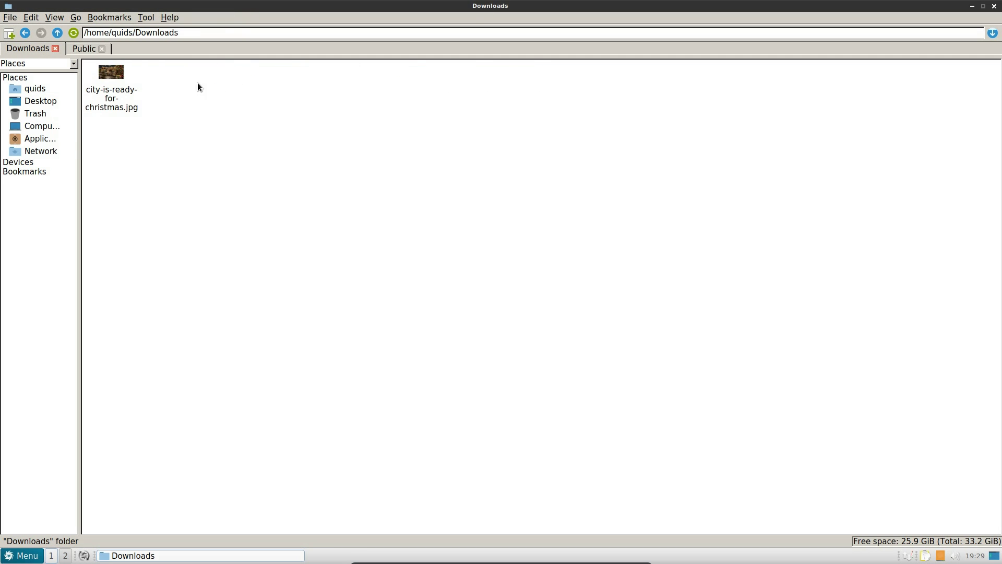
double_click(119, 76)
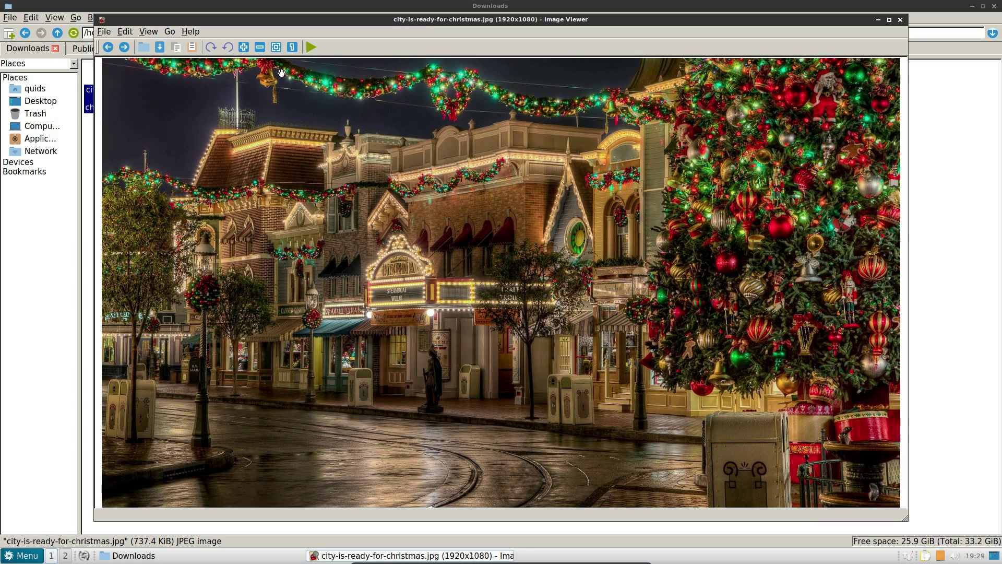
- View LXImage's About information, dismiss it, and close the image viewer
key("alt+h")
key("Return")
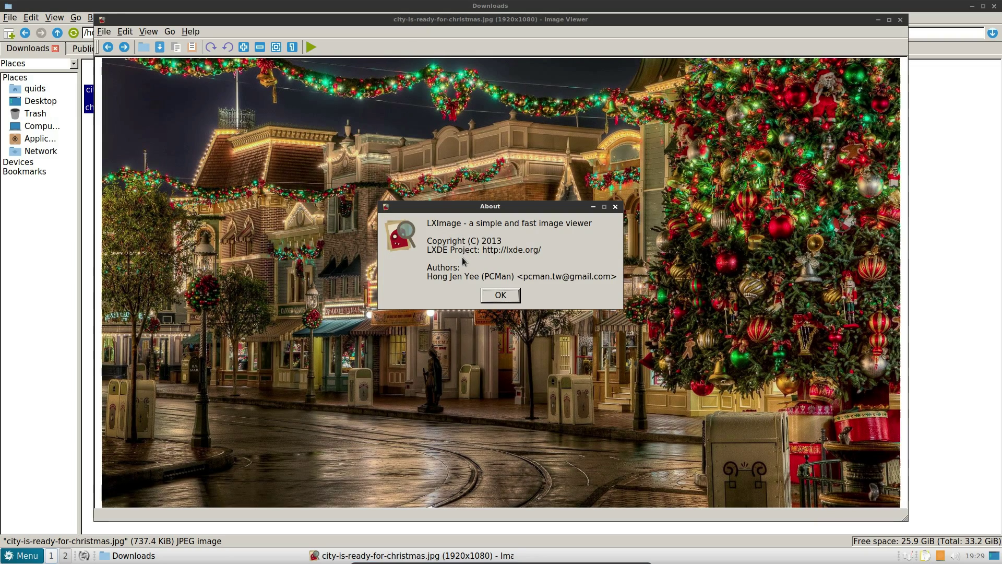
left_click(505, 295)
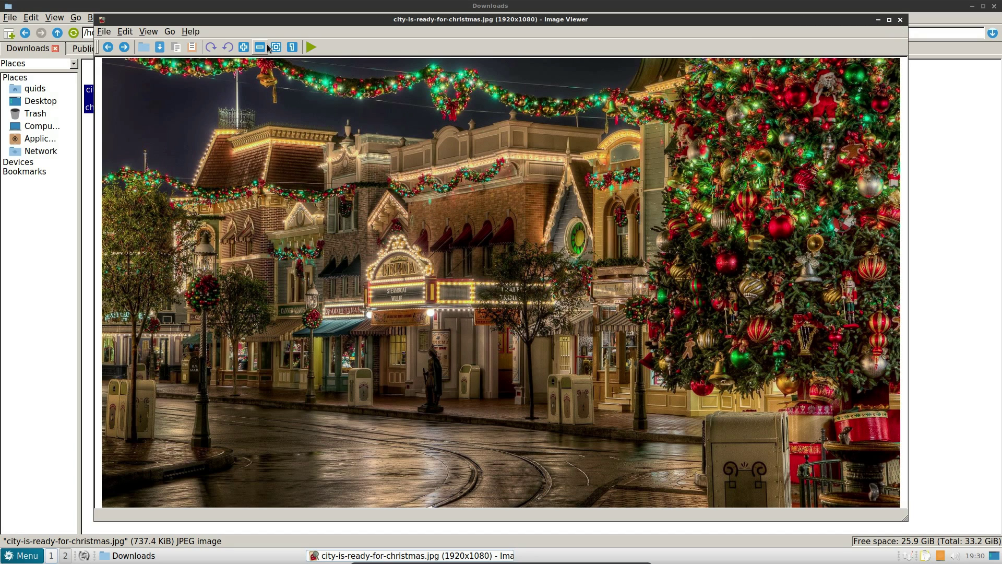
left_click(901, 19)
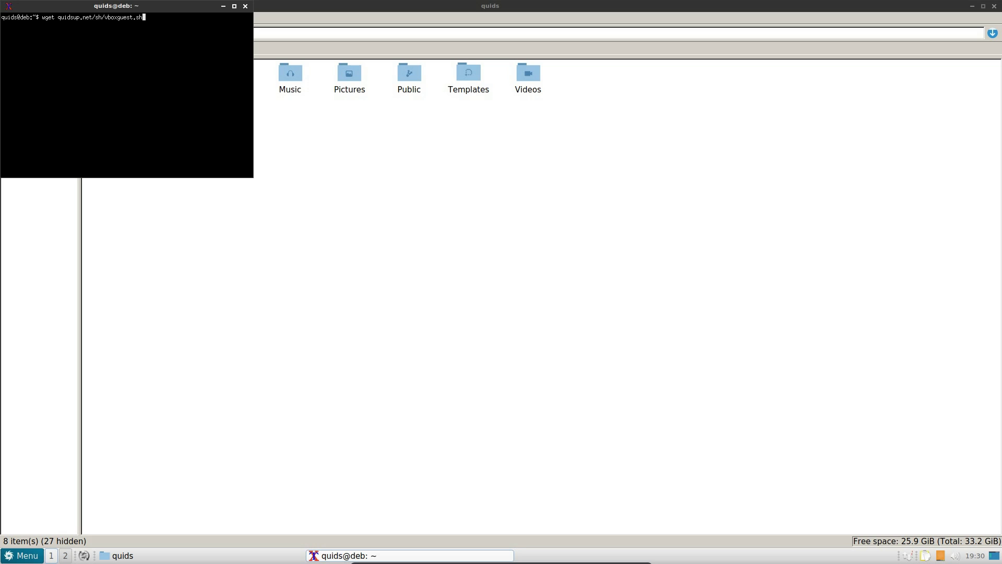
- Download vboxguest.sh with wget and open it in Leafpad
key("Return")
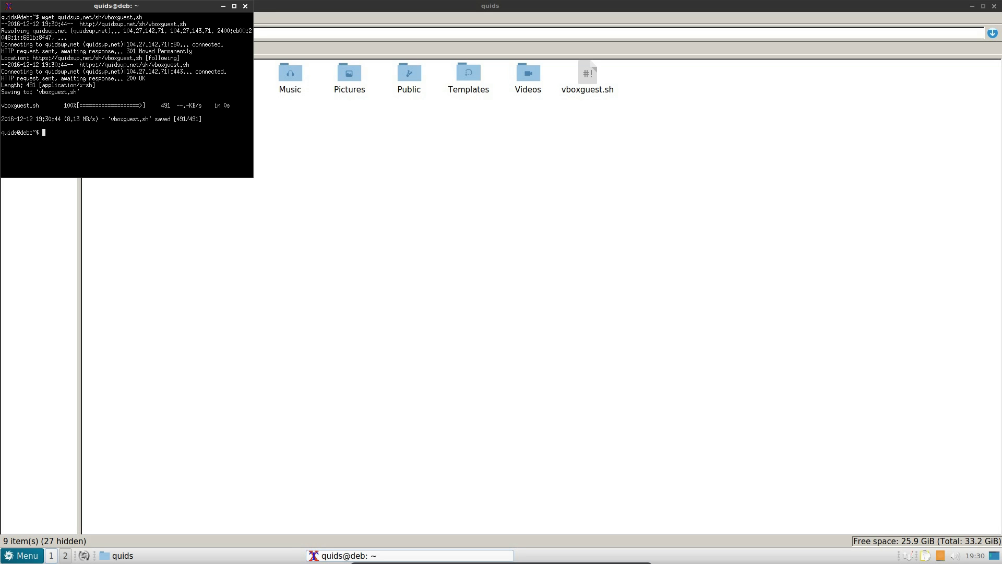
left_click(547, 200)
double_click(593, 69)
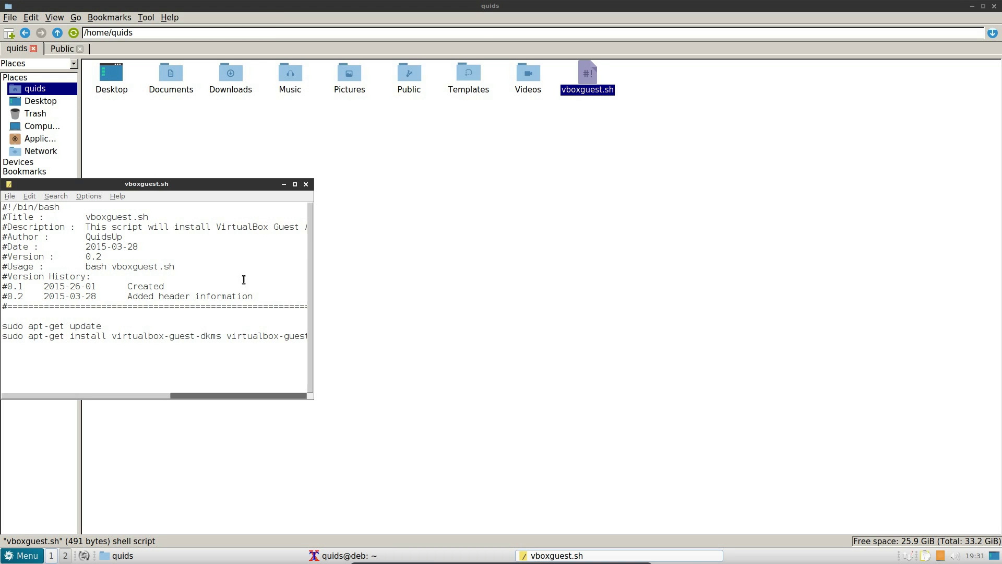
- View Leafpad's About information, dismiss it, and close the editor
left_click(115, 197)
left_click(129, 202)
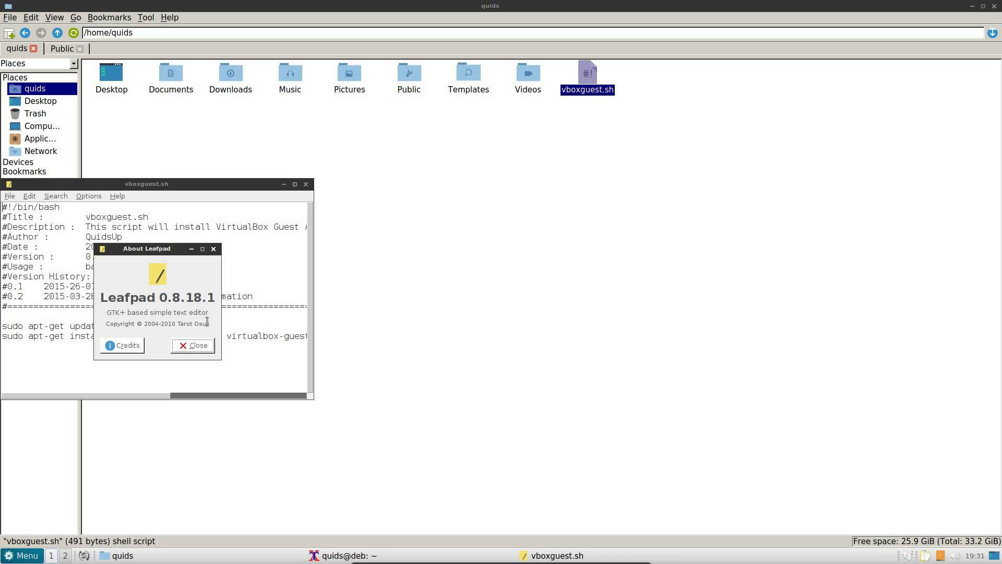
left_click(207, 346)
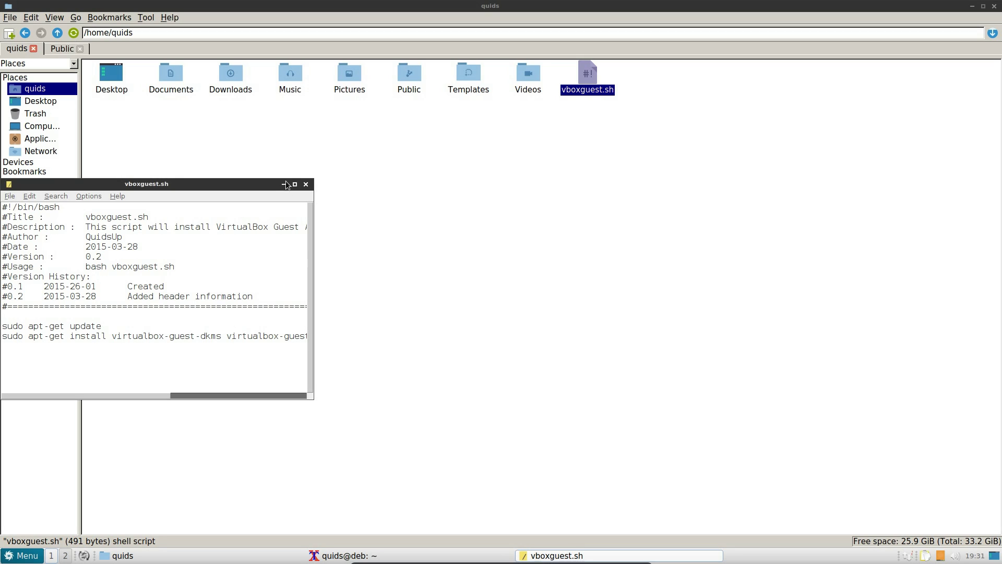
left_click(306, 184)
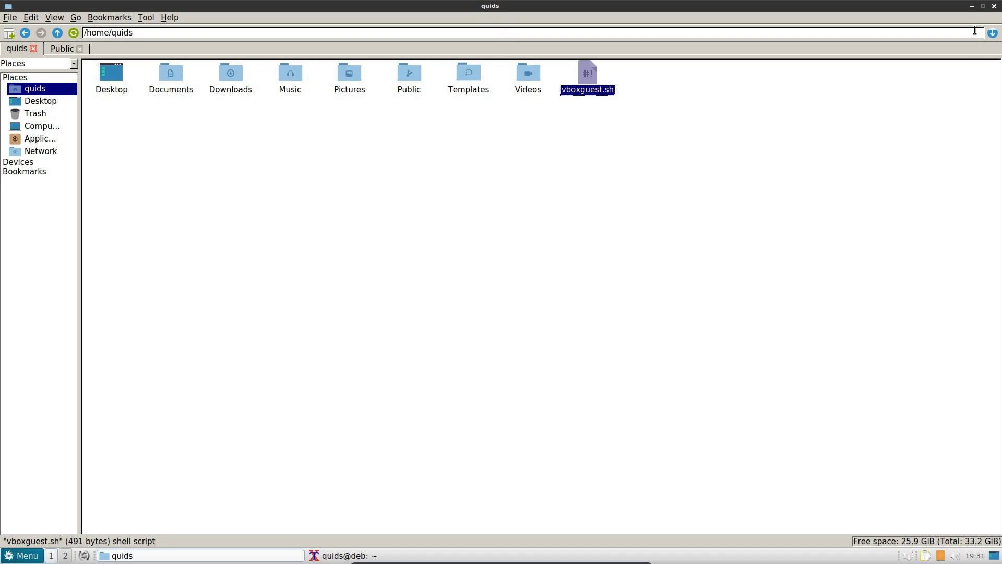
- Restore the maximized file manager to a floating window and drag it across the wallpaper
left_click(983, 6)
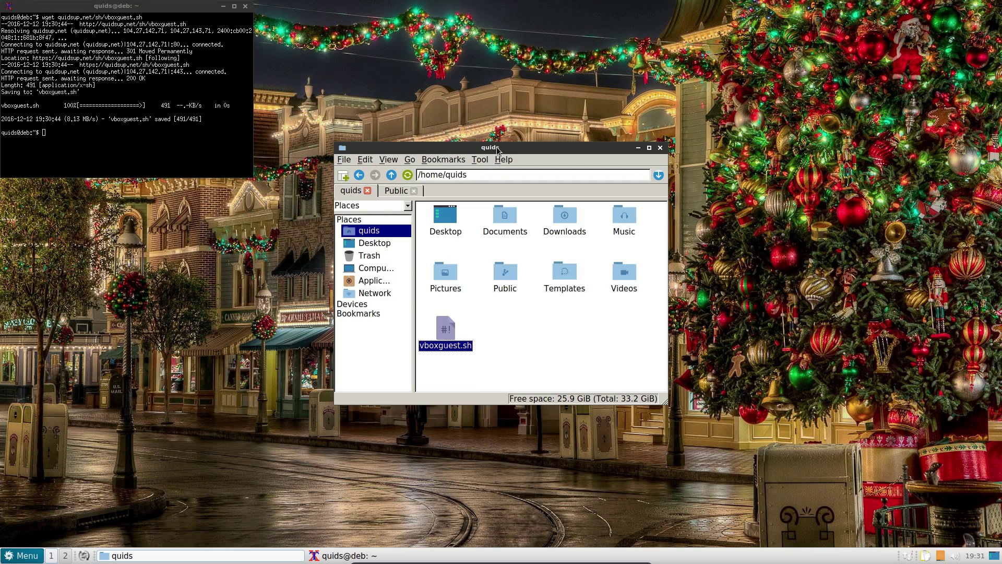
left_click_drag(497, 146, 599, 119)
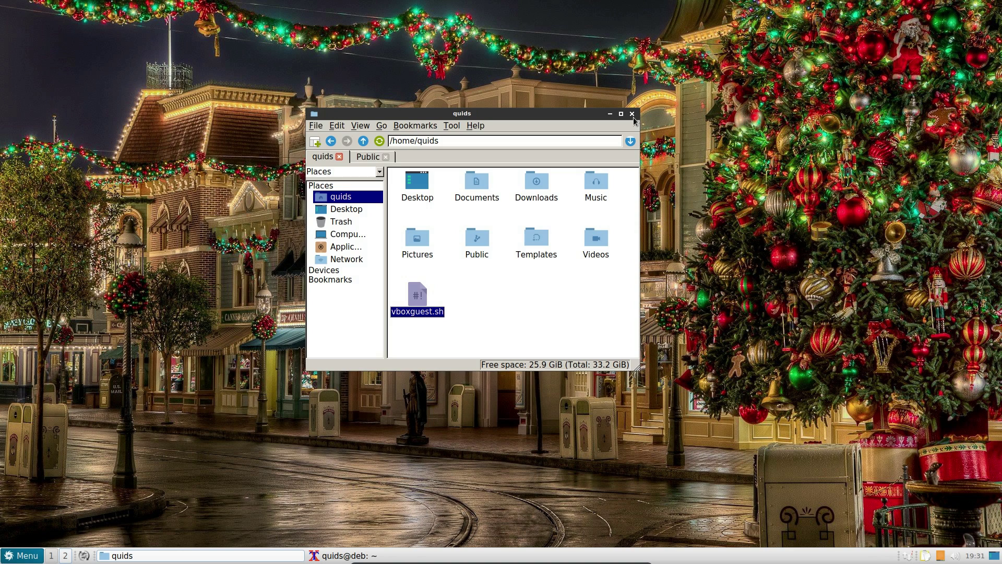
left_click(22, 562)
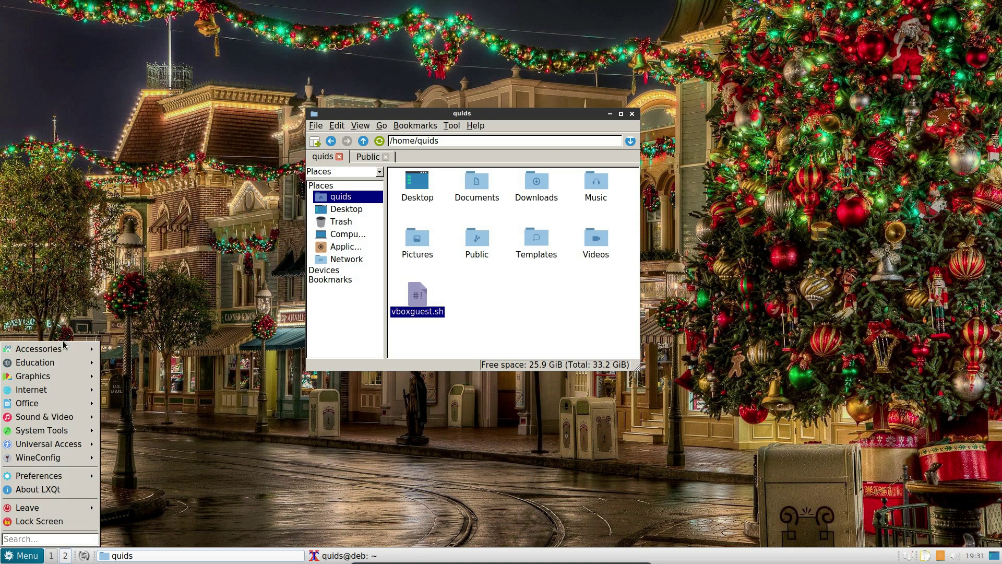
mouse_move(90, 352)
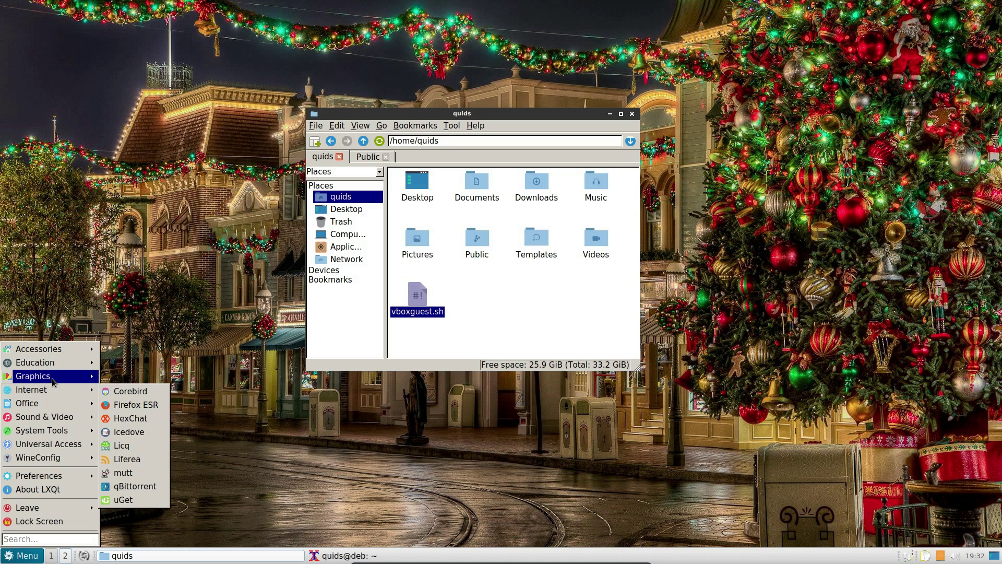
mouse_move(52, 430)
left_click(173, 497)
left_click(75, 181)
left_click(86, 191)
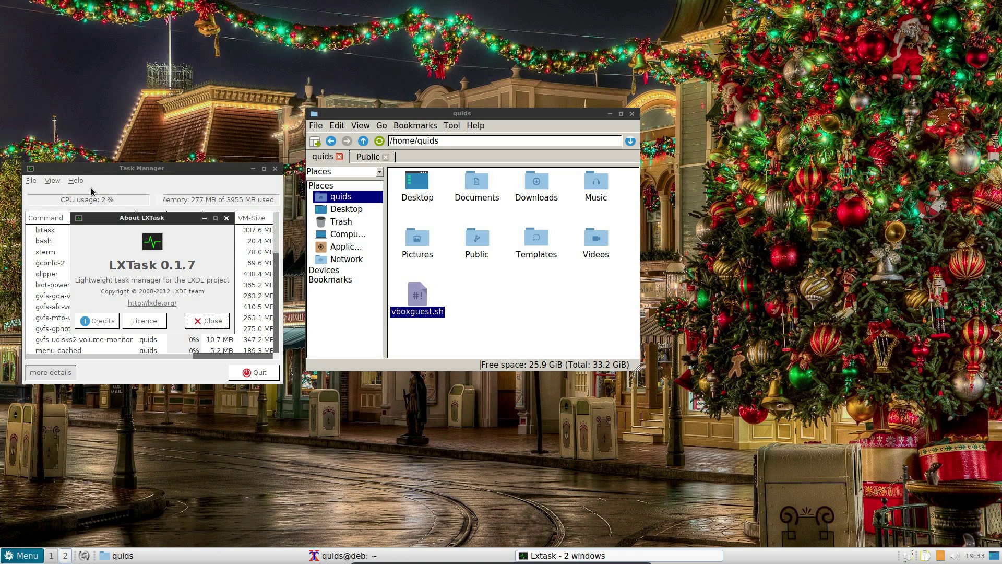
left_click(215, 324)
left_click(275, 168)
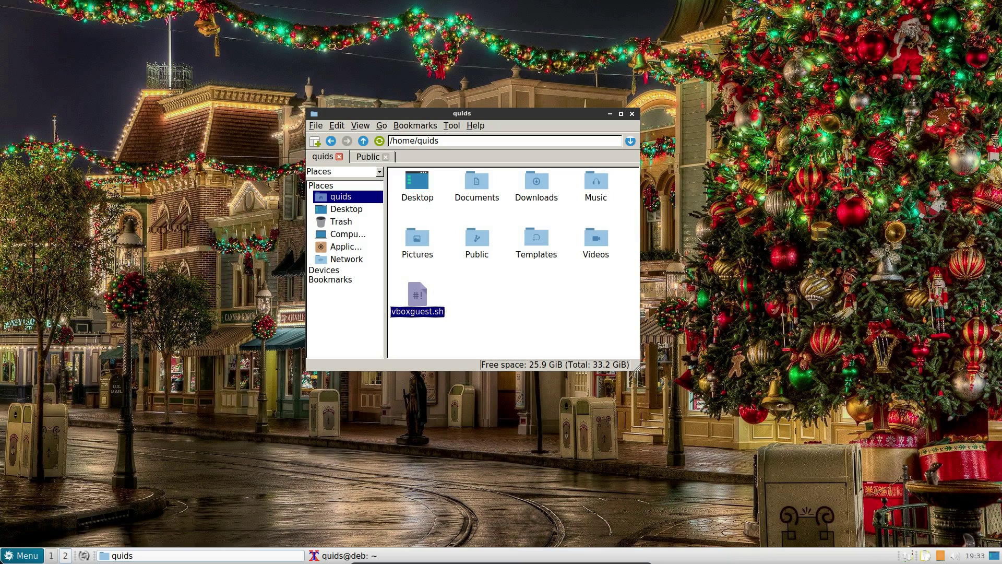
- Launch the LXQt Configuration Center from Preferences and move it to mid-screen
left_click(21, 555)
mouse_move(39, 475)
mouse_move(139, 334)
left_click(285, 339)
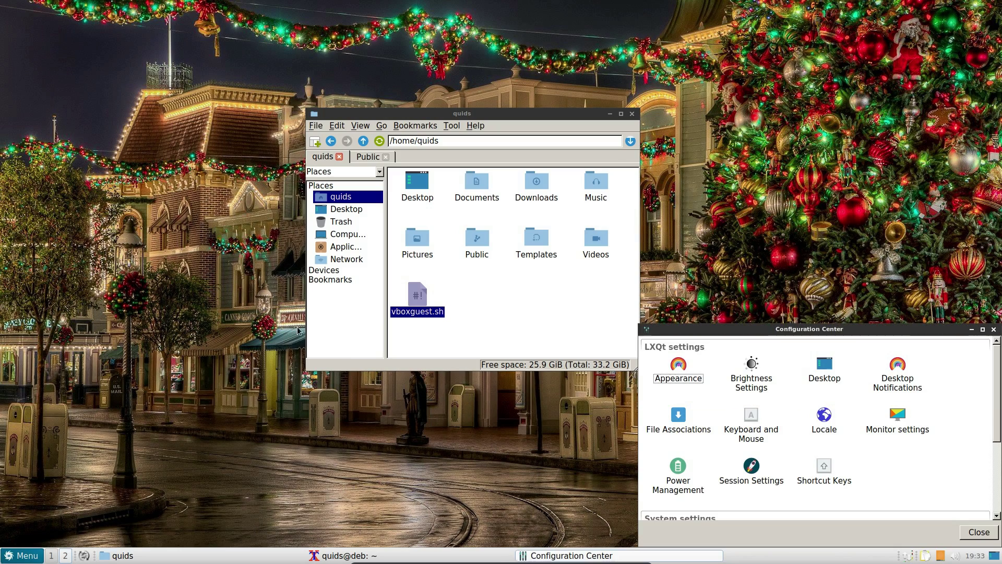
left_click_drag(729, 334, 383, 146)
- In Appearance, switch the LXQt theme from Sparky to Ambiance, then view Font and Cursor pages
double_click(385, 192)
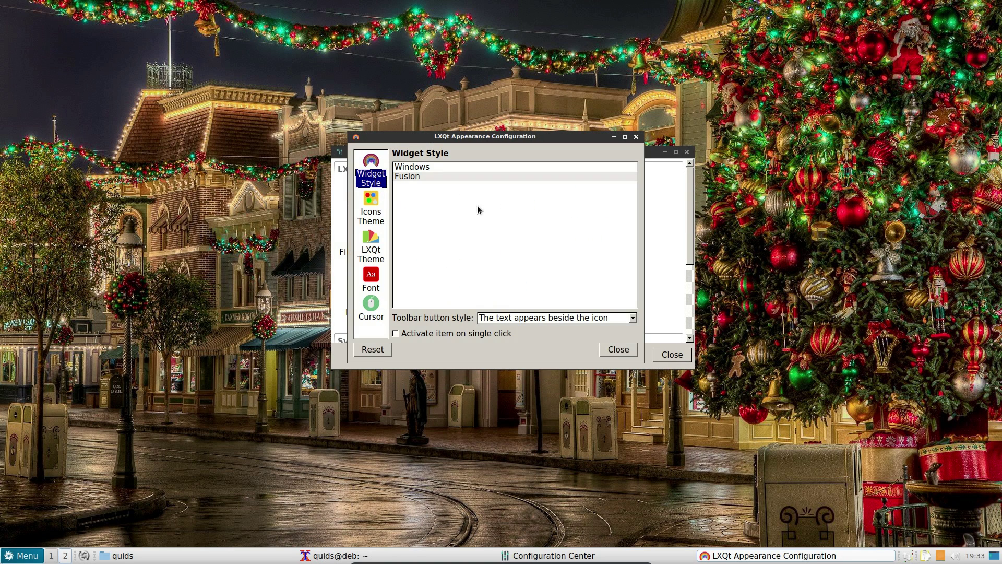
left_click(370, 207)
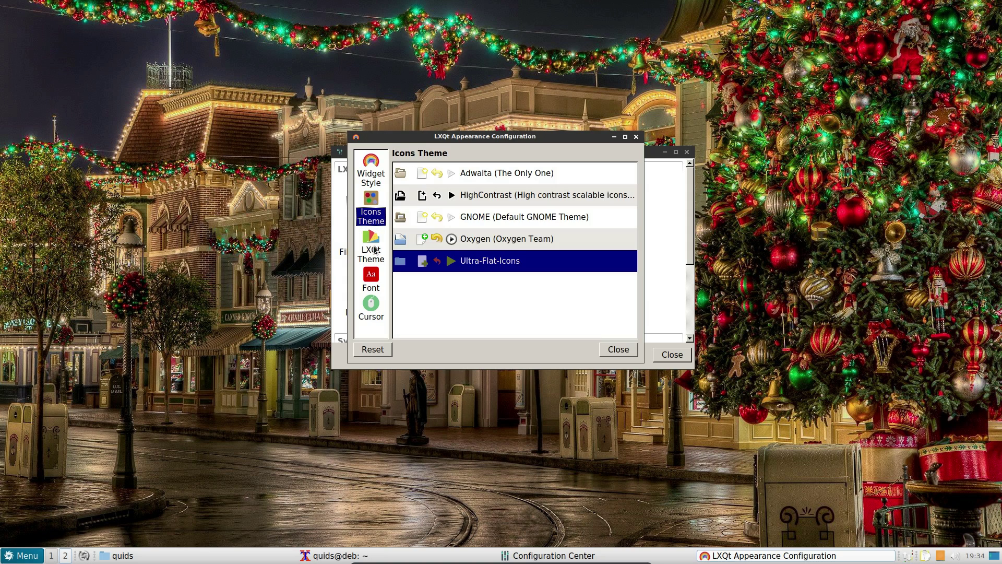
left_click(371, 249)
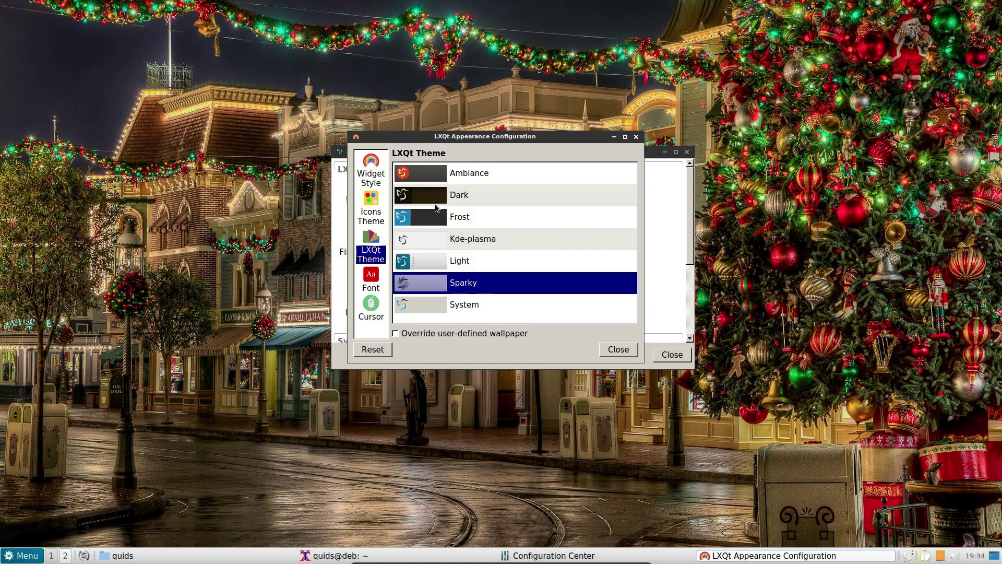
left_click(437, 170)
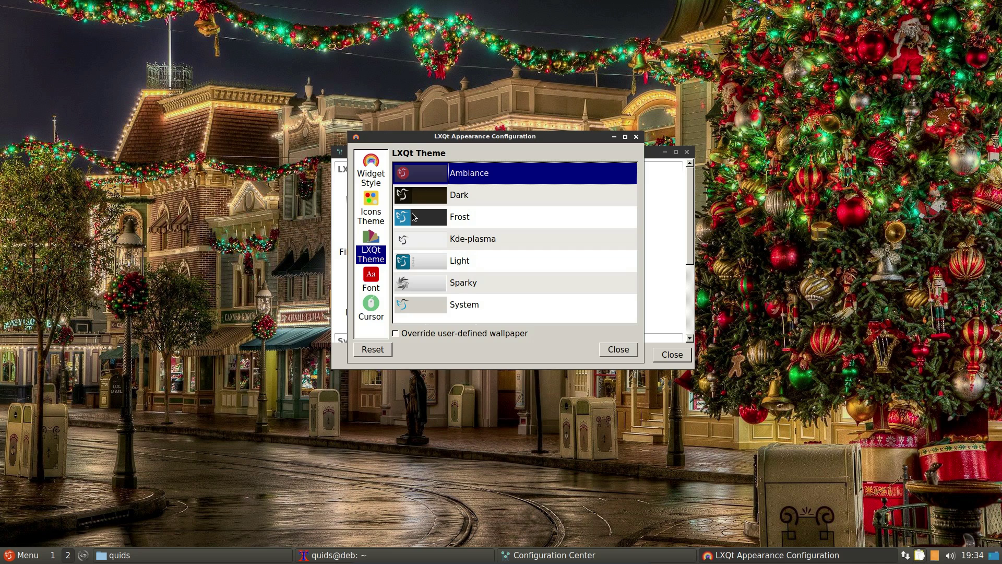
left_click(377, 277)
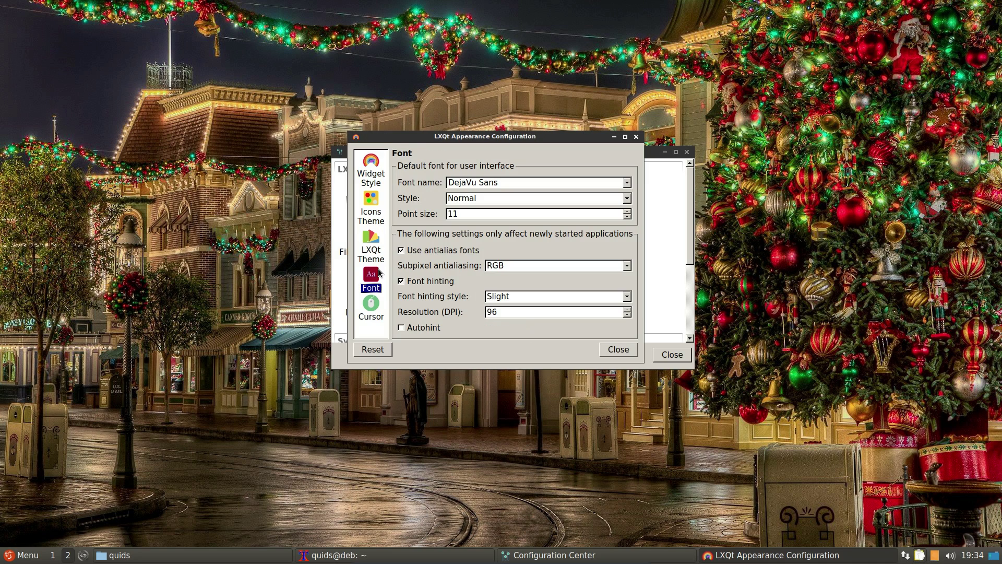
left_click(379, 304)
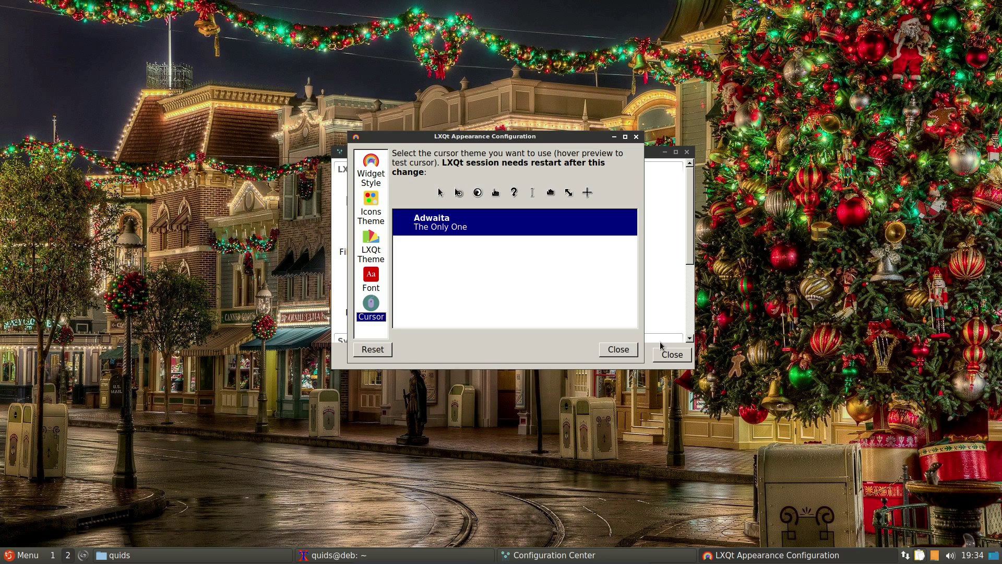
- Close Appearance, peek at brightness, and view then cancel Desktop Preferences including Advanced
left_click(626, 351)
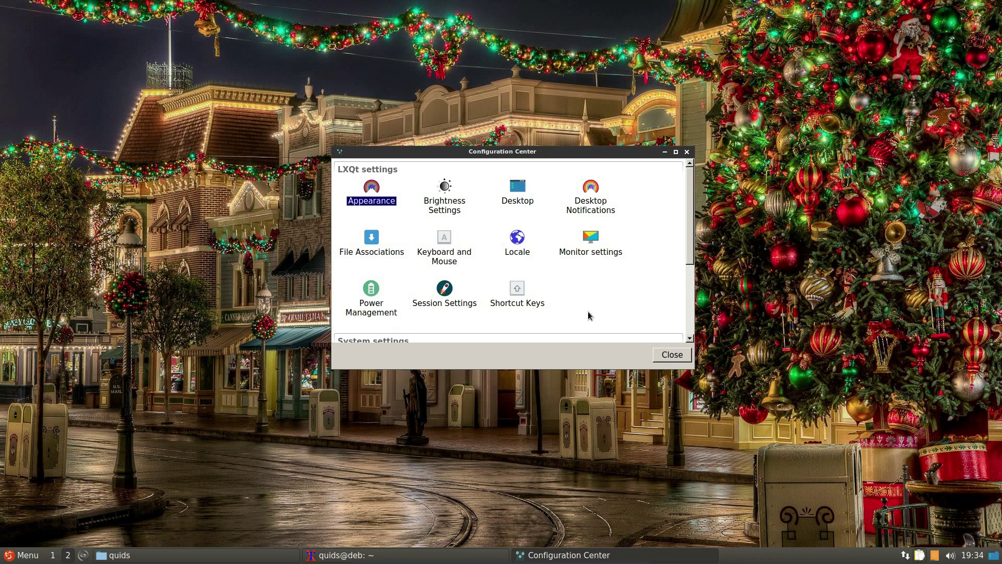
left_click(449, 190)
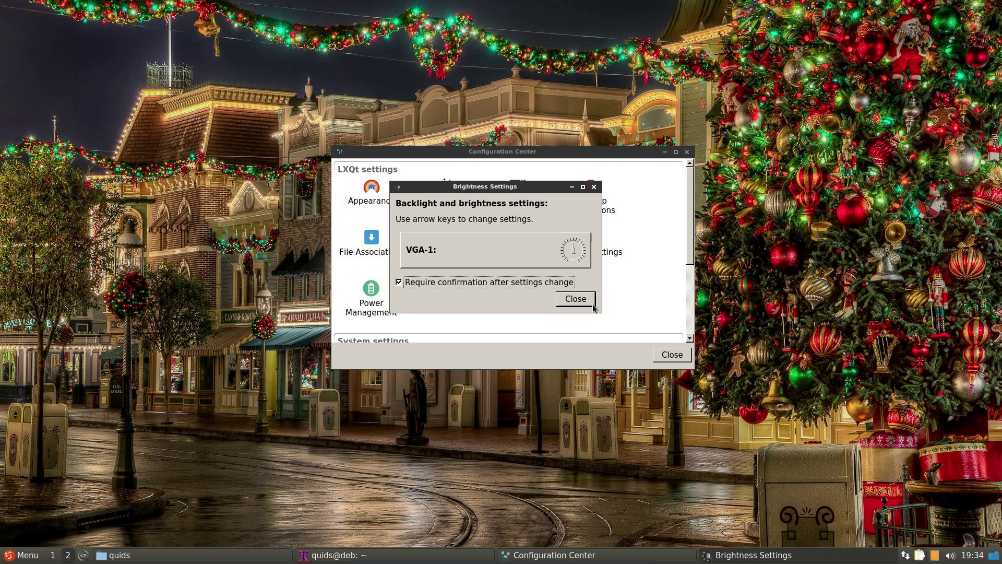
left_click(574, 298)
left_click(517, 198)
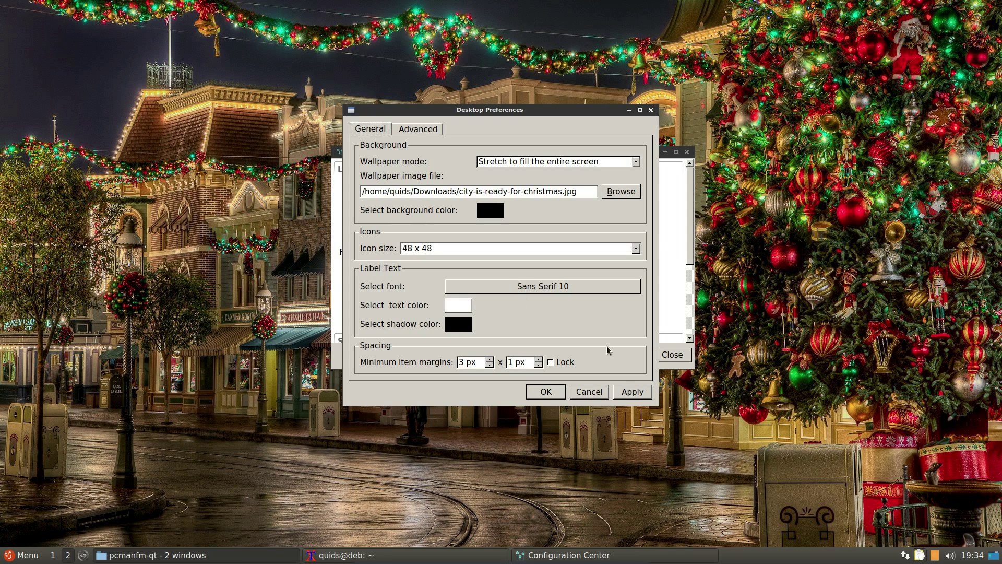
left_click(422, 134)
left_click(590, 392)
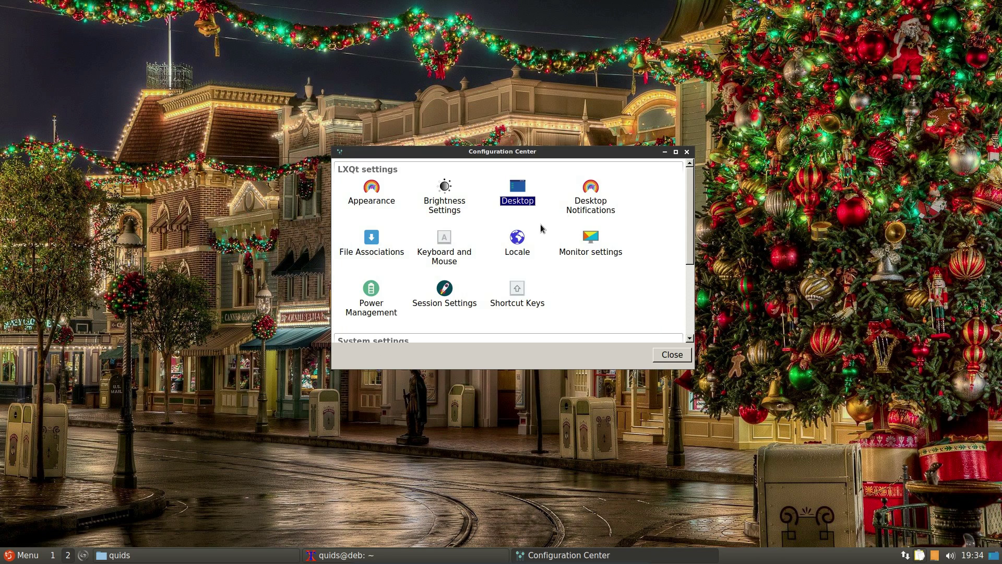
- Check Desktop Notifications, then view the image category in File Associations and close it
left_click(591, 189)
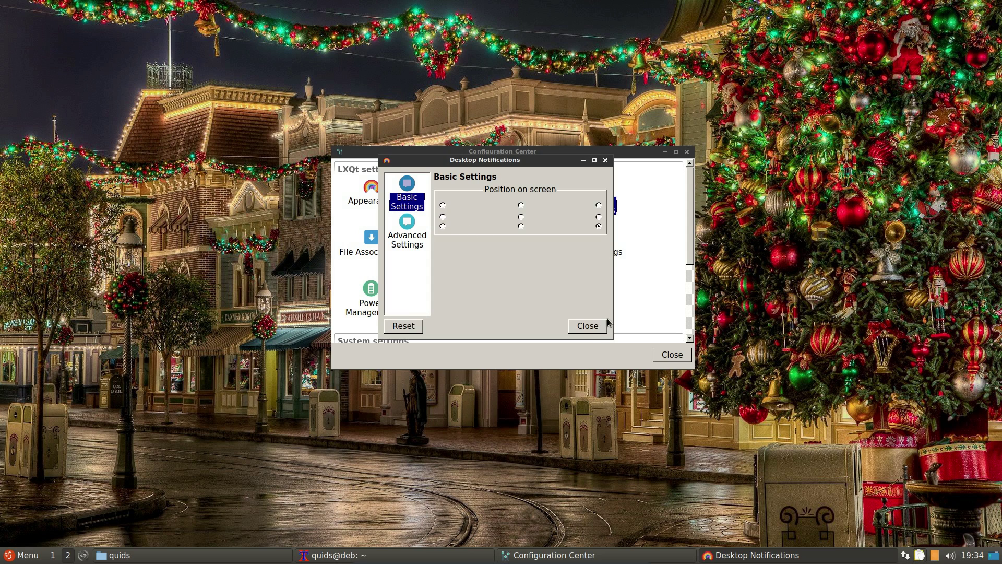
left_click(588, 328)
left_click(379, 239)
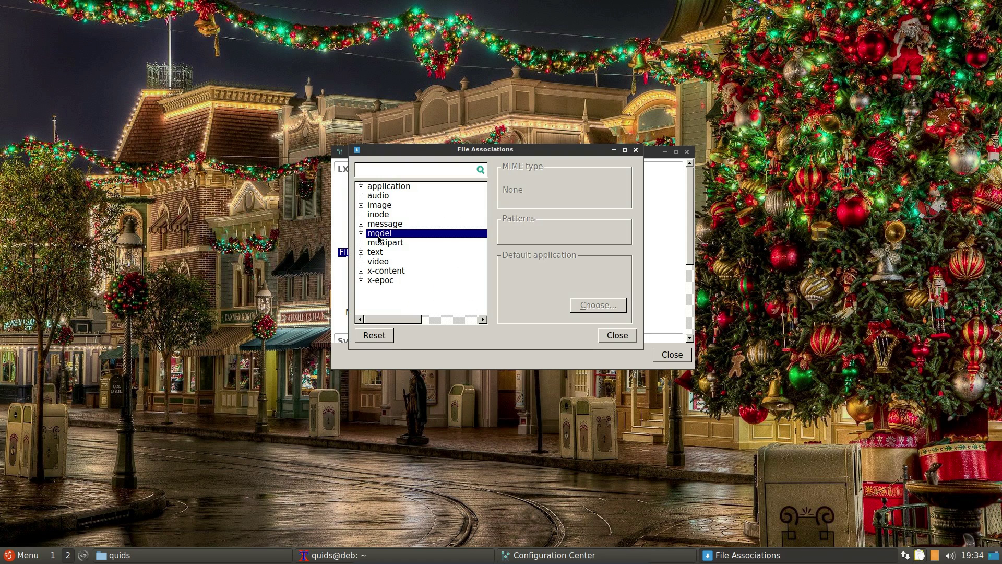
left_click(389, 206)
left_click(616, 335)
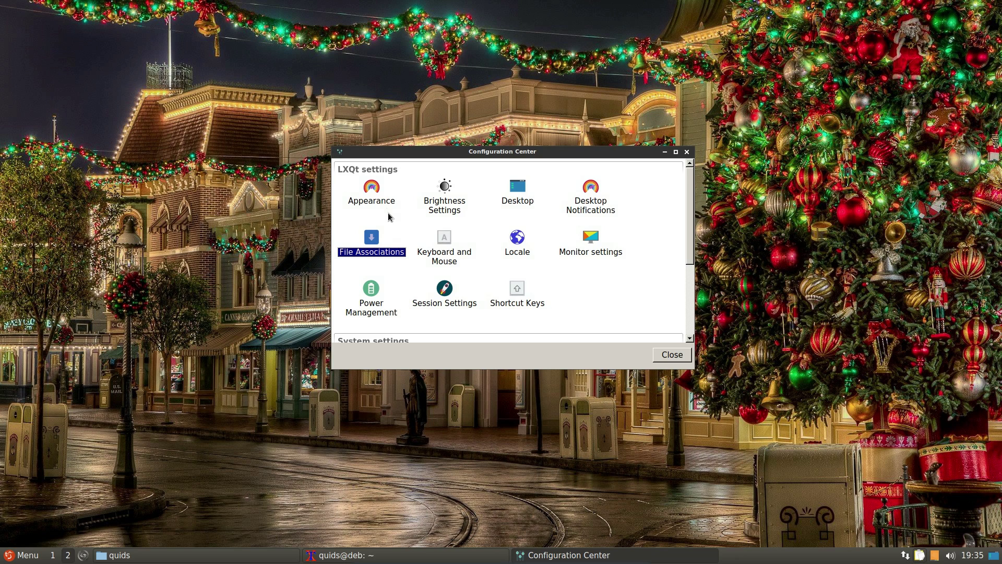
- Reopen the Appearance settings, then bring up the application menu's System Tools submenu
double_click(375, 191)
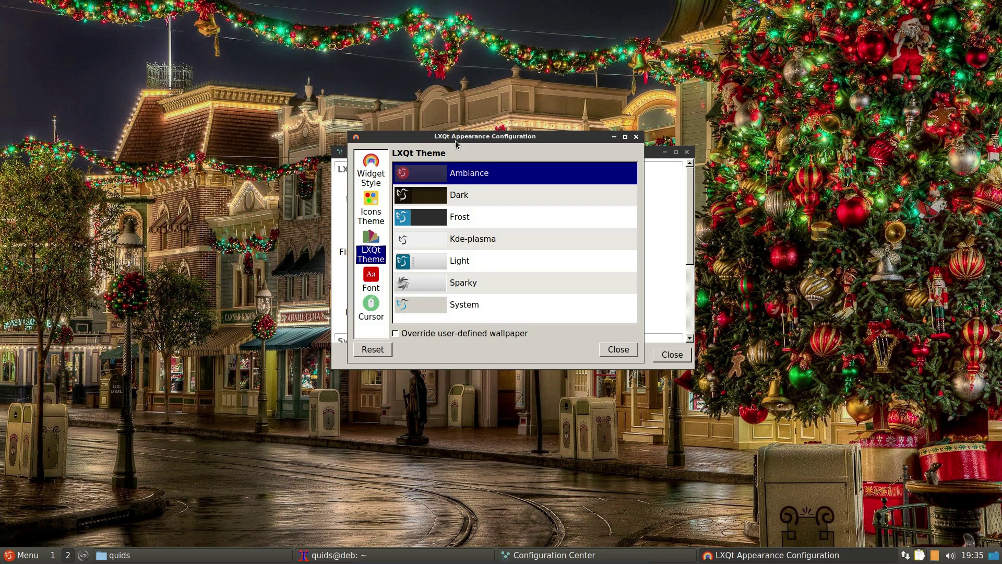
left_click(29, 552)
mouse_move(83, 442)
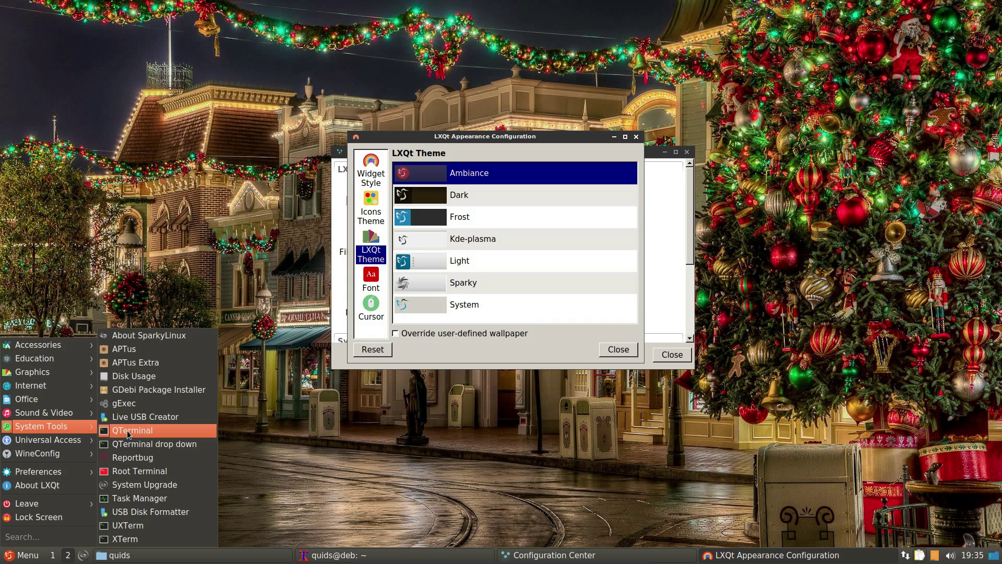
mouse_move(57, 477)
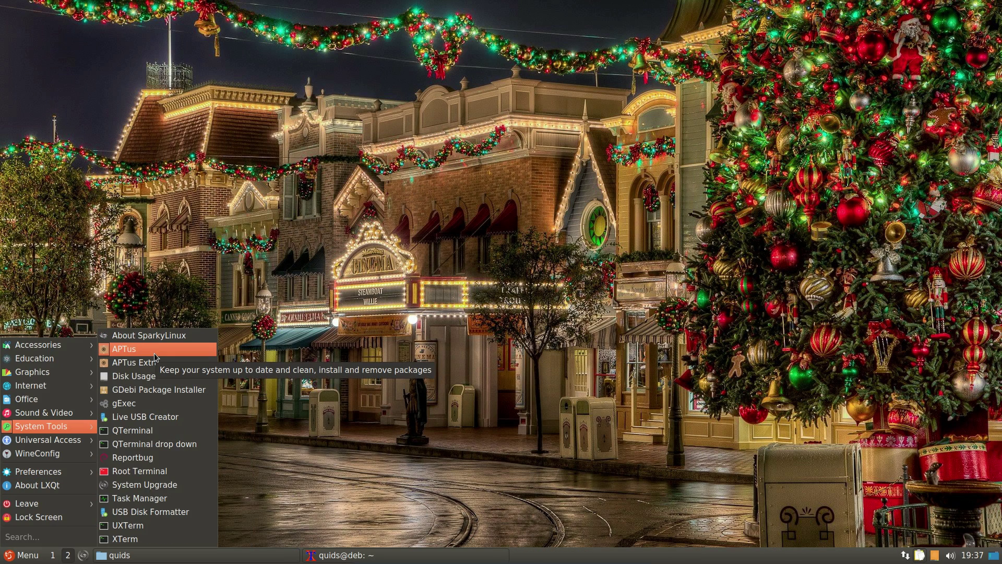
- Launch APTus with administrator rights and browse its Install and Desktop environment pages
left_click(153, 353)
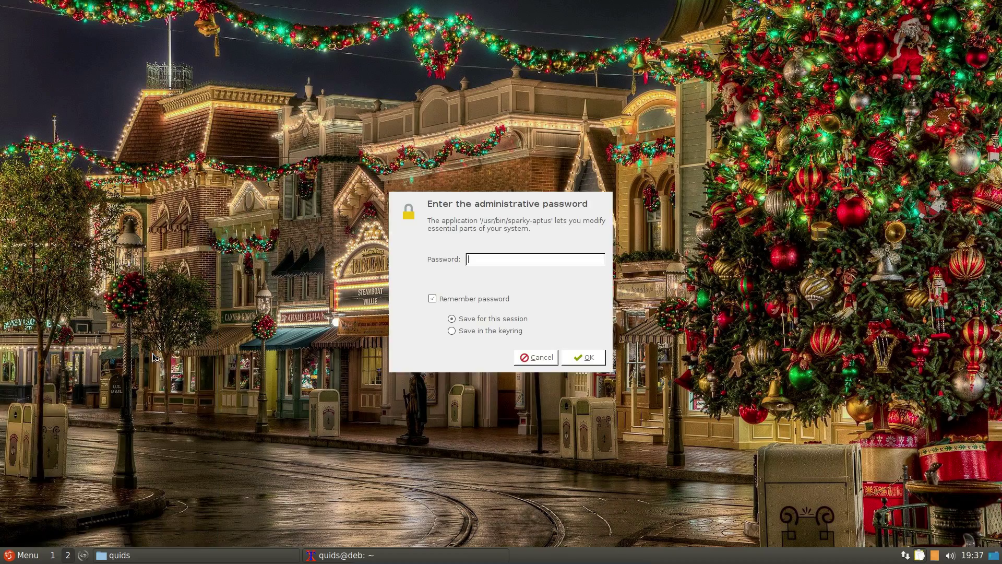
key("Return")
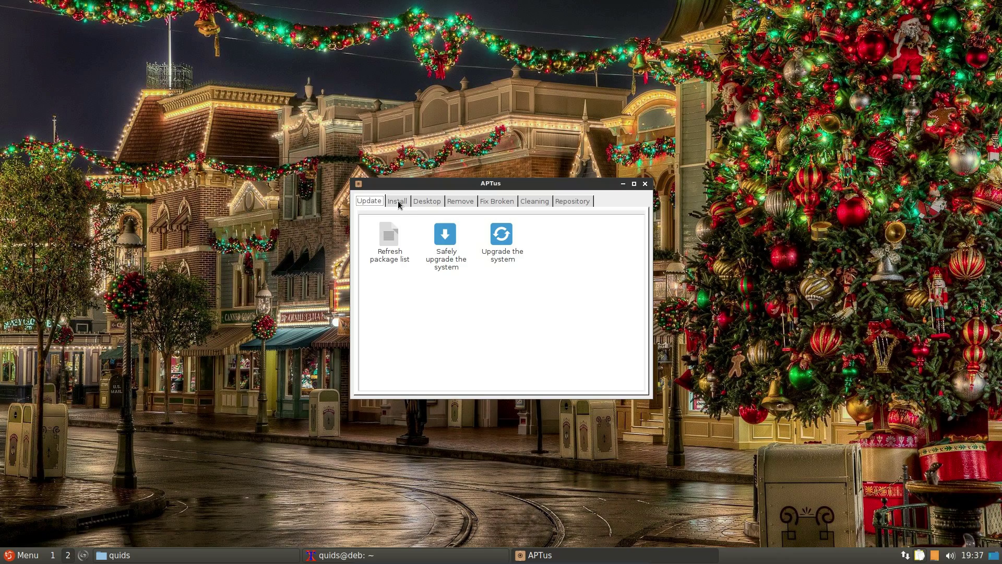
left_click(398, 203)
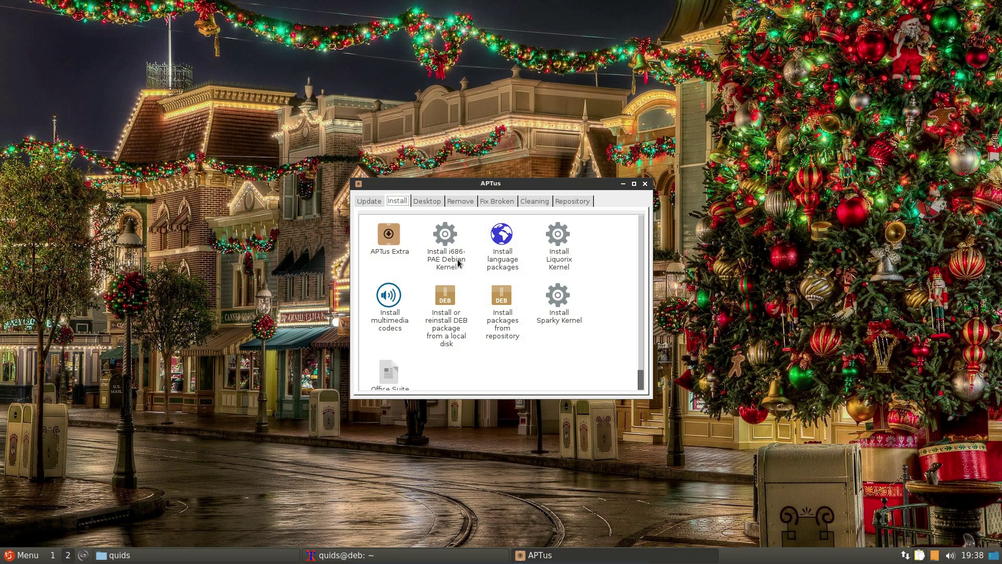
left_click(428, 201)
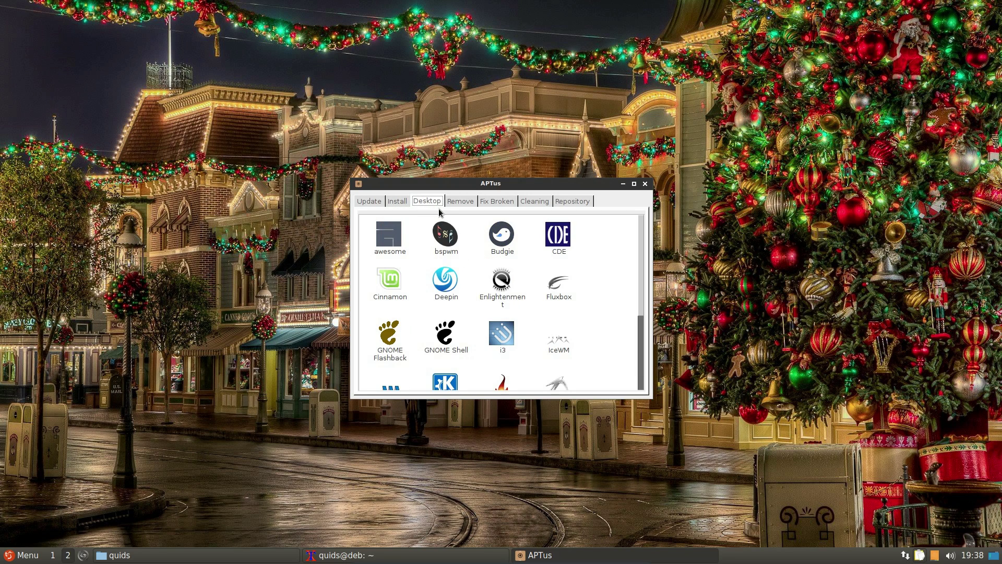
scroll(460, 255, "down", 5)
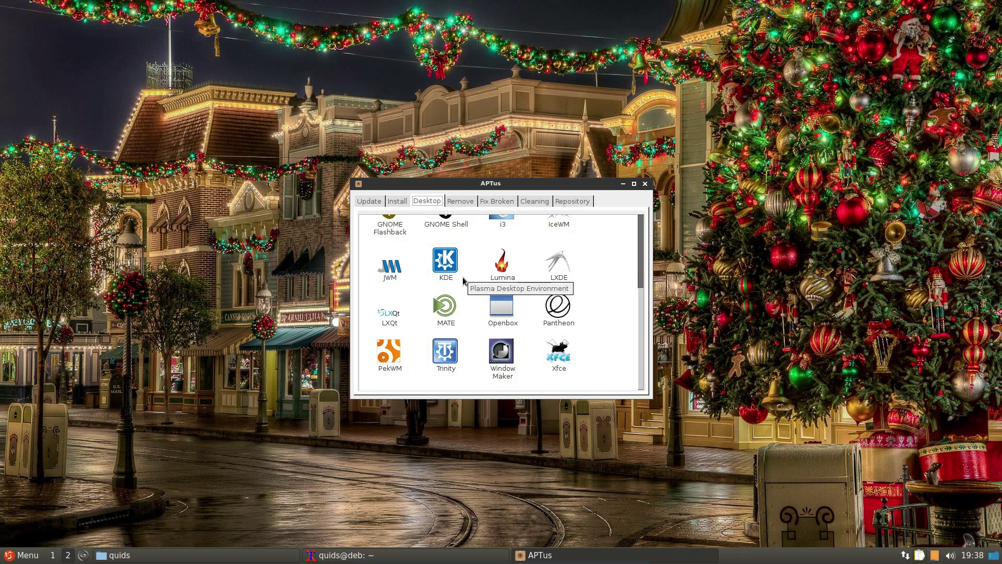
scroll(463, 279, "up", 5)
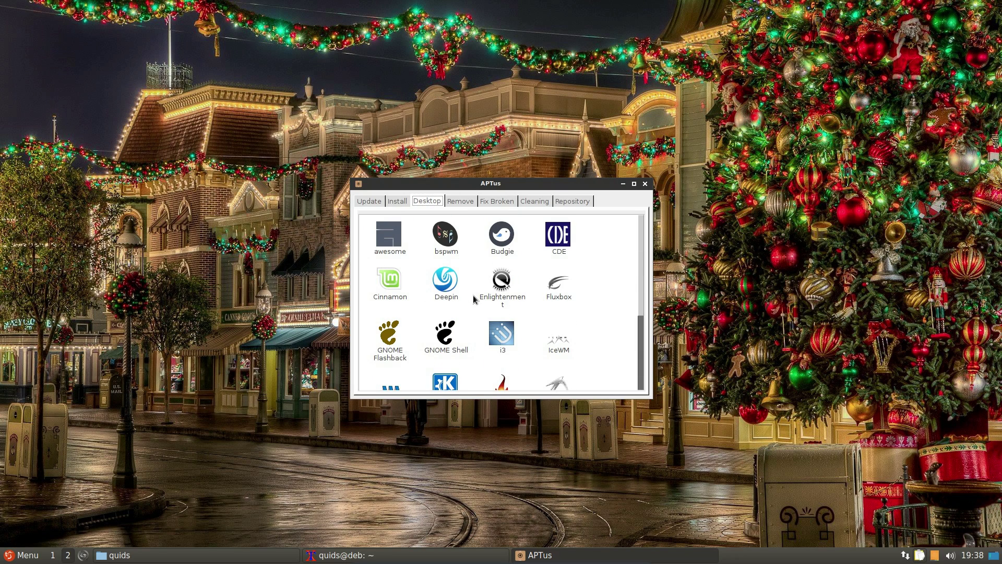
- Look through APTus's Remove, Fix Broken and Repository task pages
left_click(465, 202)
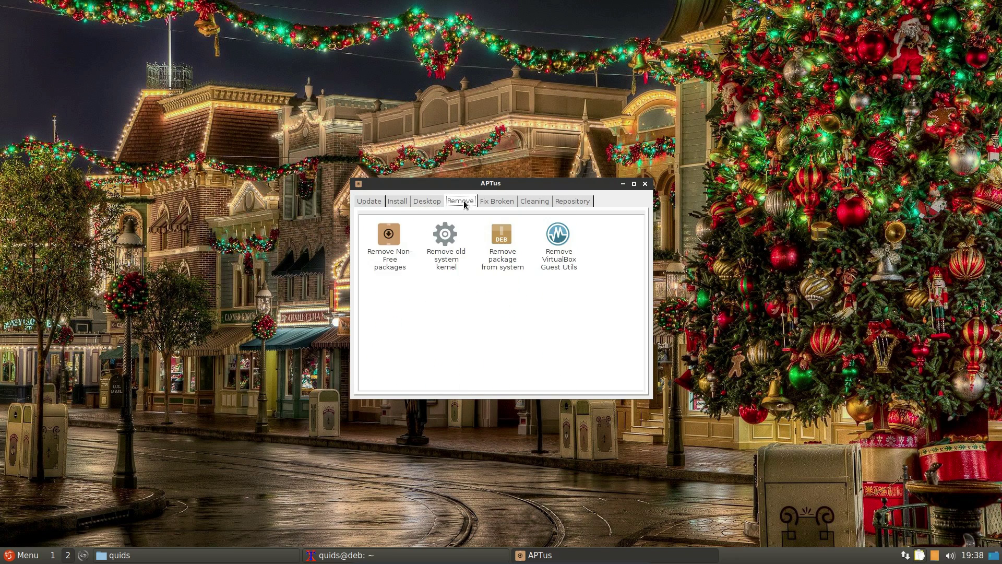
left_click(516, 201)
left_click(591, 200)
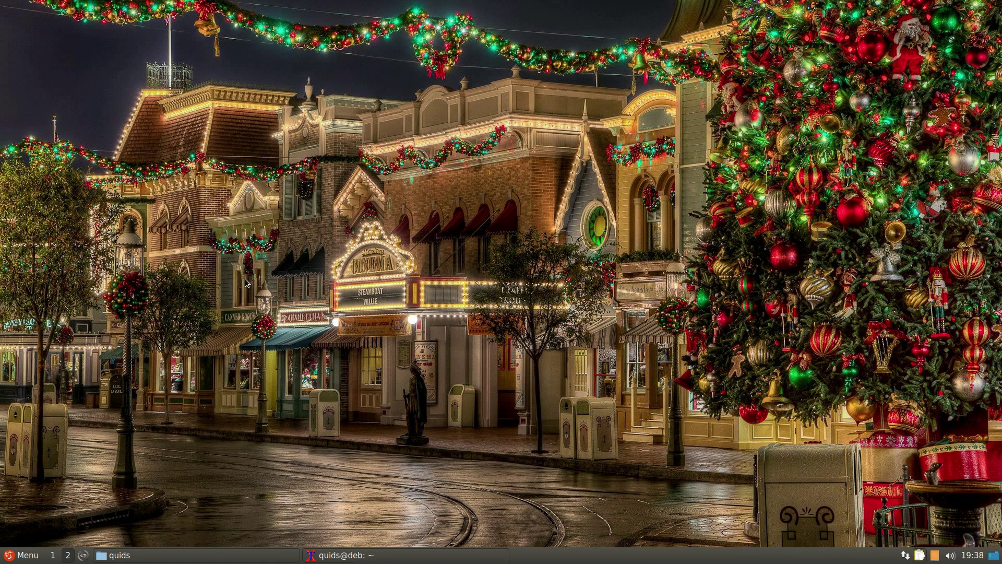
- Launch a blank LibreOffice Calc spreadsheet from the Office menu
left_click(24, 555)
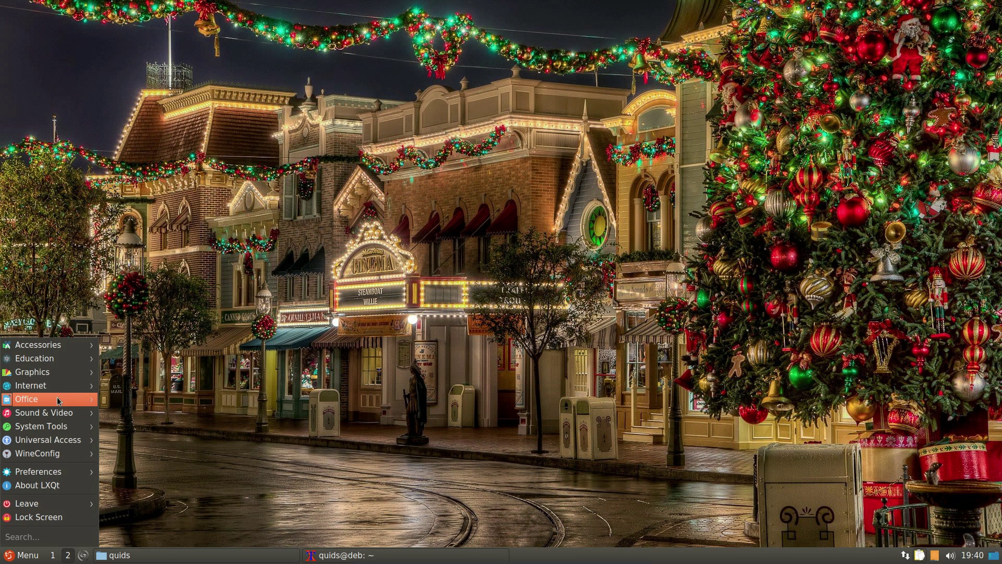
mouse_move(55, 398)
left_click(136, 428)
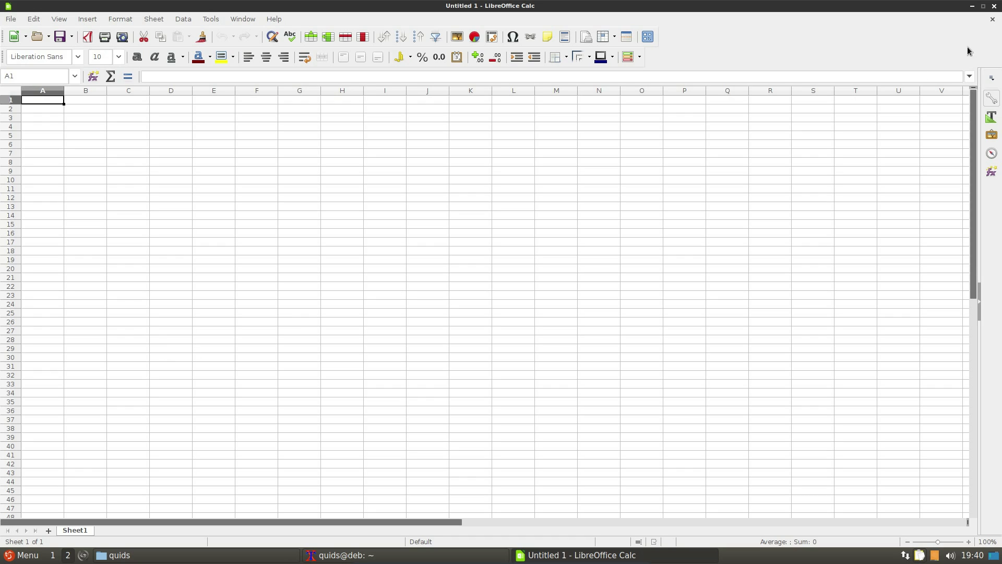
- Minimise the Untitled 1 Calc window and show the Sound & Video applications list
left_click(973, 7)
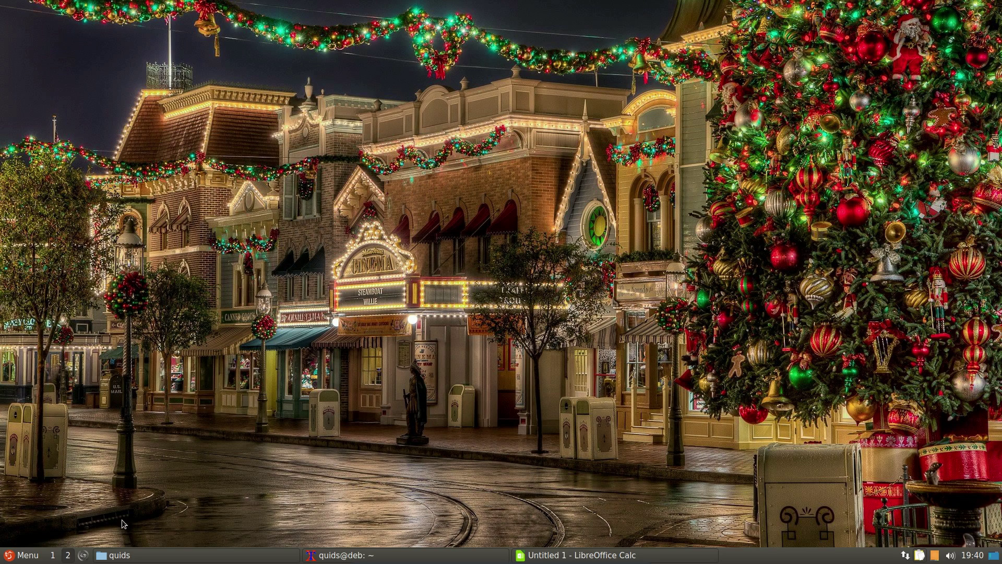
left_click(17, 557)
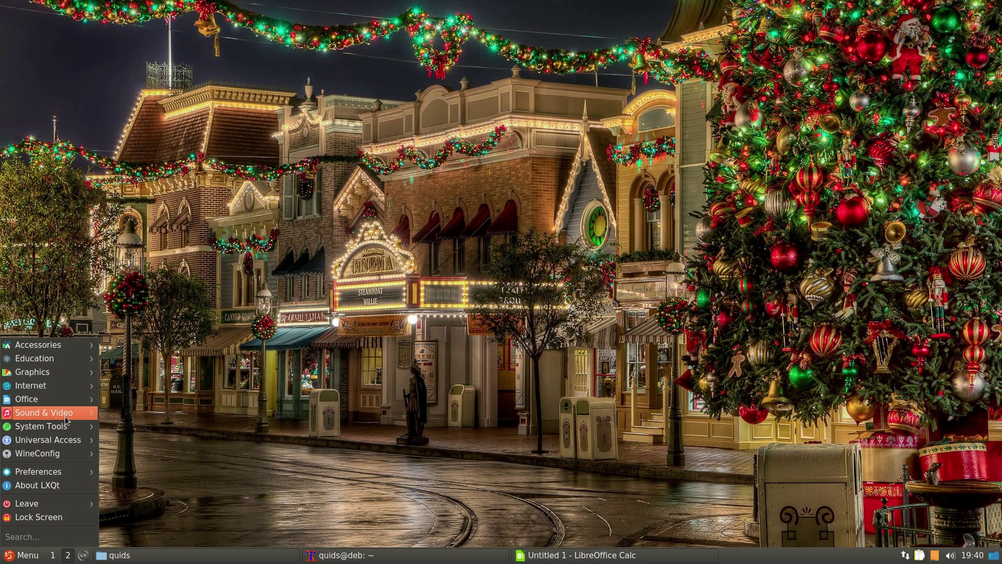
mouse_move(83, 415)
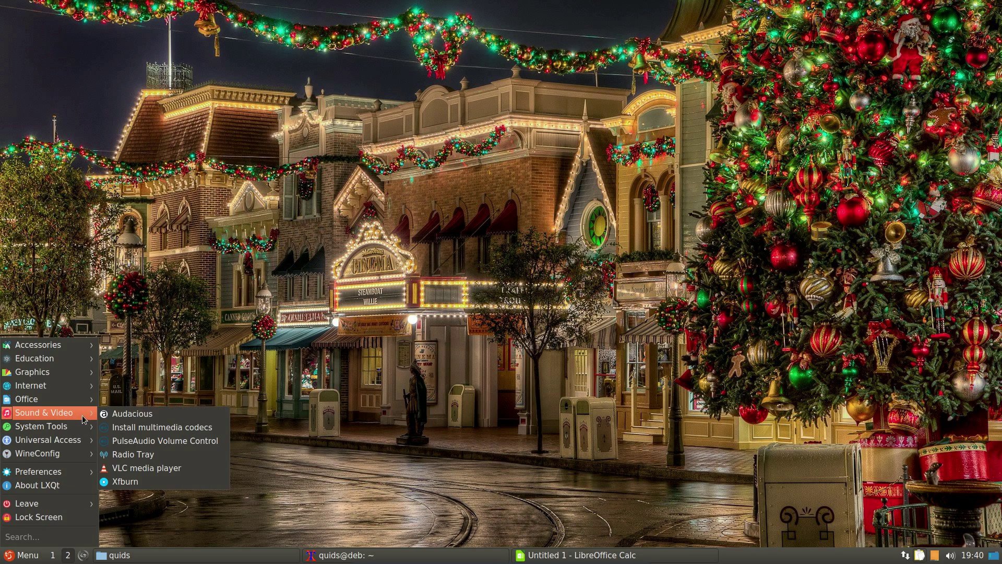
- Launch VLC media player and glance at its taskbar window options
left_click(144, 468)
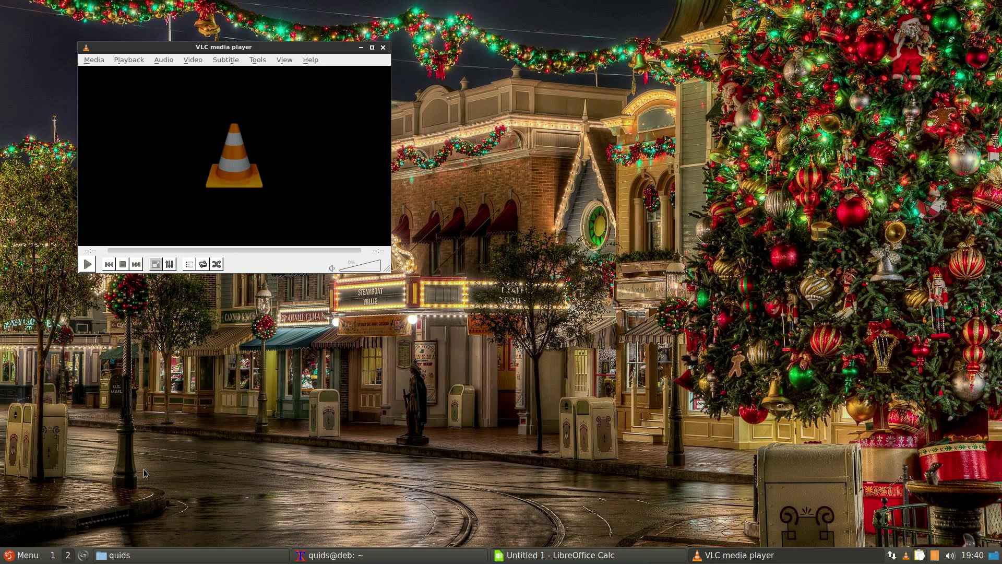
right_click(735, 558)
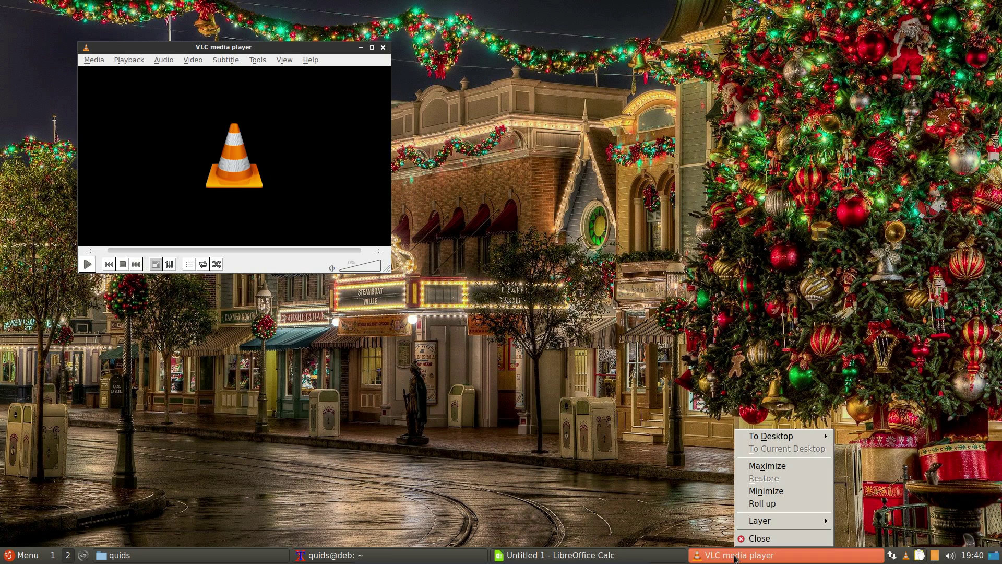
key("Escape")
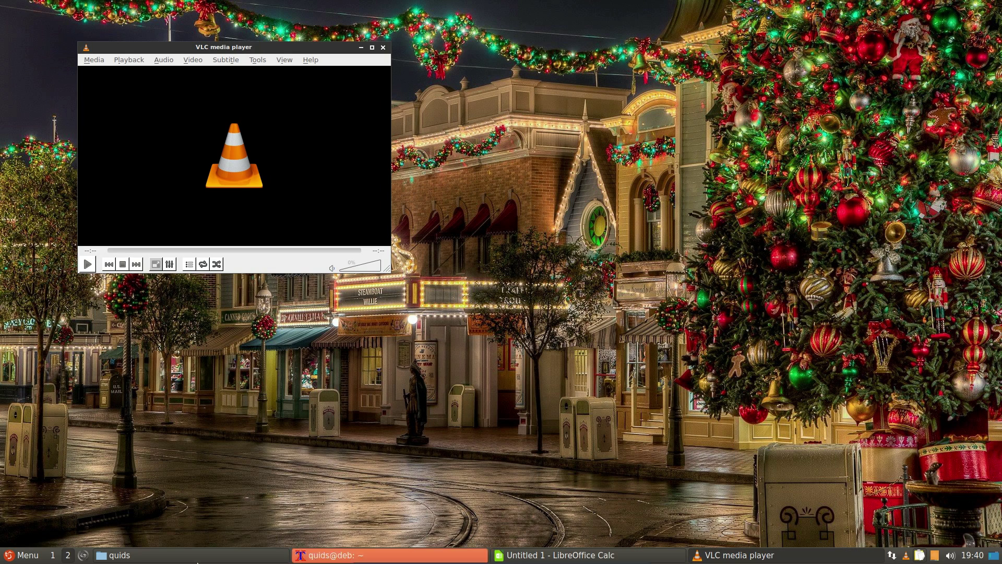
- Launch the gExec run-command dialog from System Tools
left_click(23, 555)
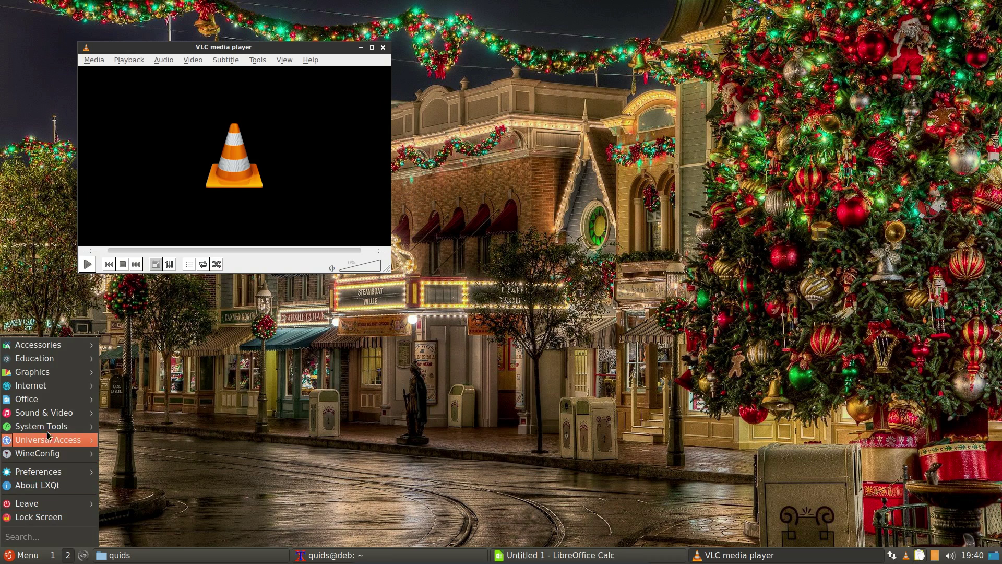
mouse_move(48, 427)
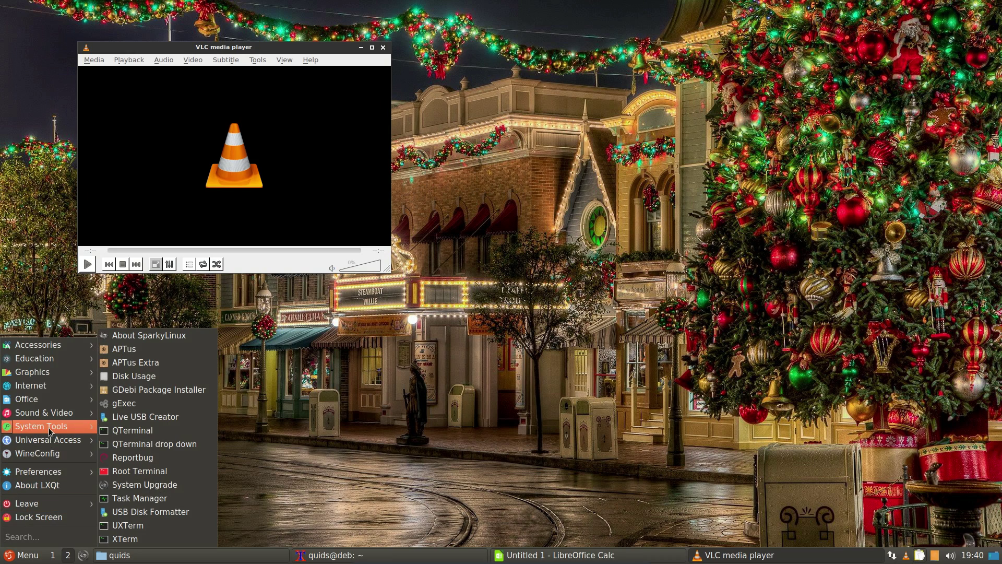
left_click(136, 405)
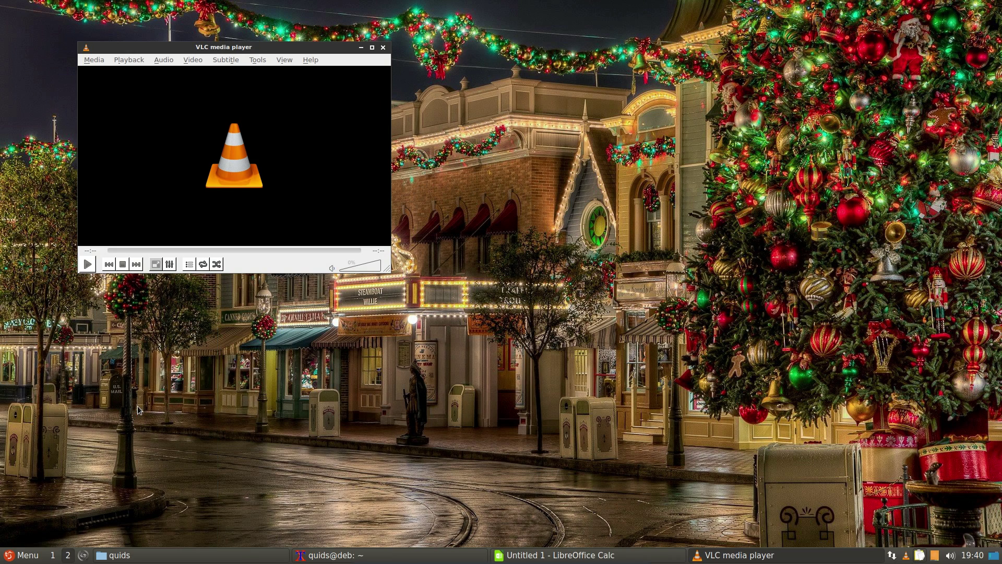
- Launch Simple Scan from Graphics, which reports no scanners detected, and reopen the menu
left_click(22, 554)
mouse_move(62, 385)
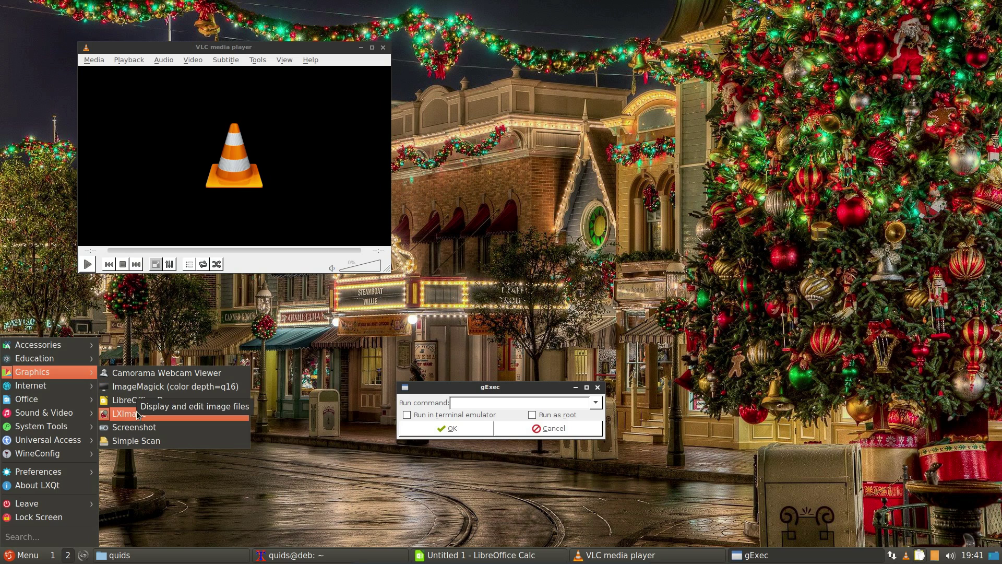
left_click(139, 442)
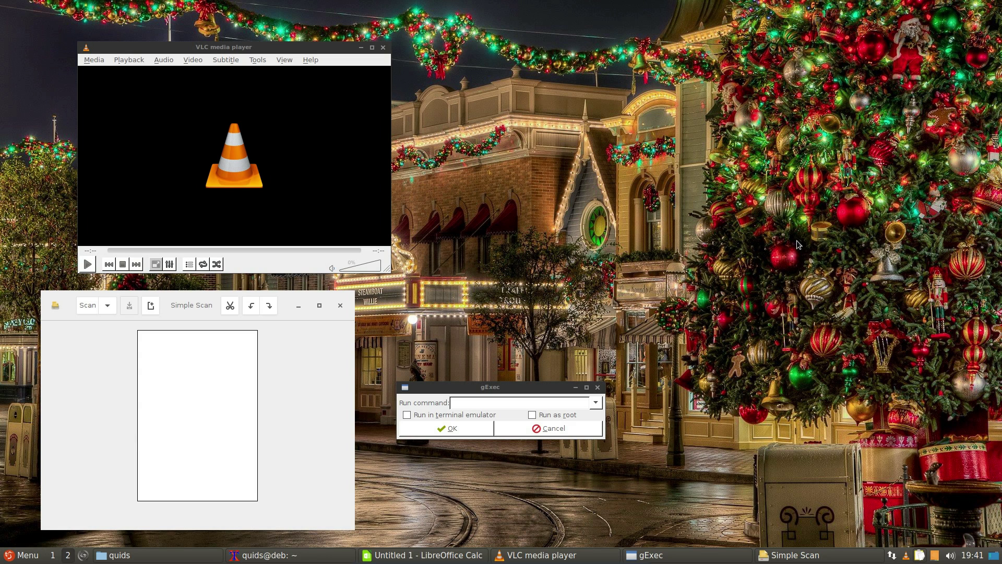
left_click(24, 555)
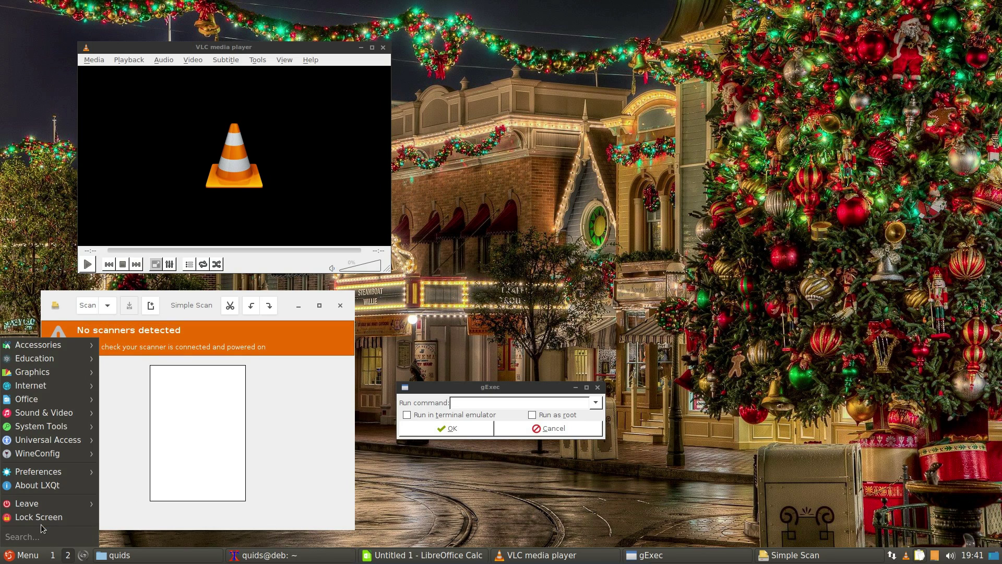